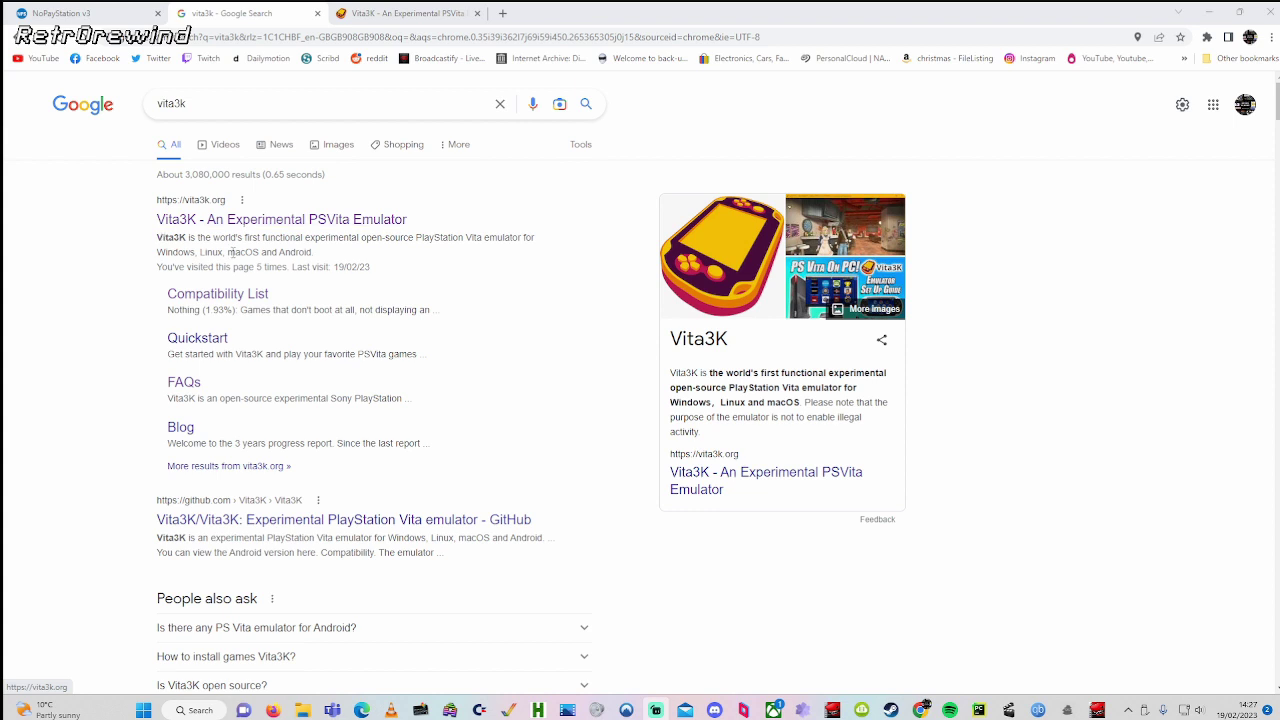
Open vita3k.org, review the system requirements in the FAQs, and return to the homepage
left_click(264, 219)
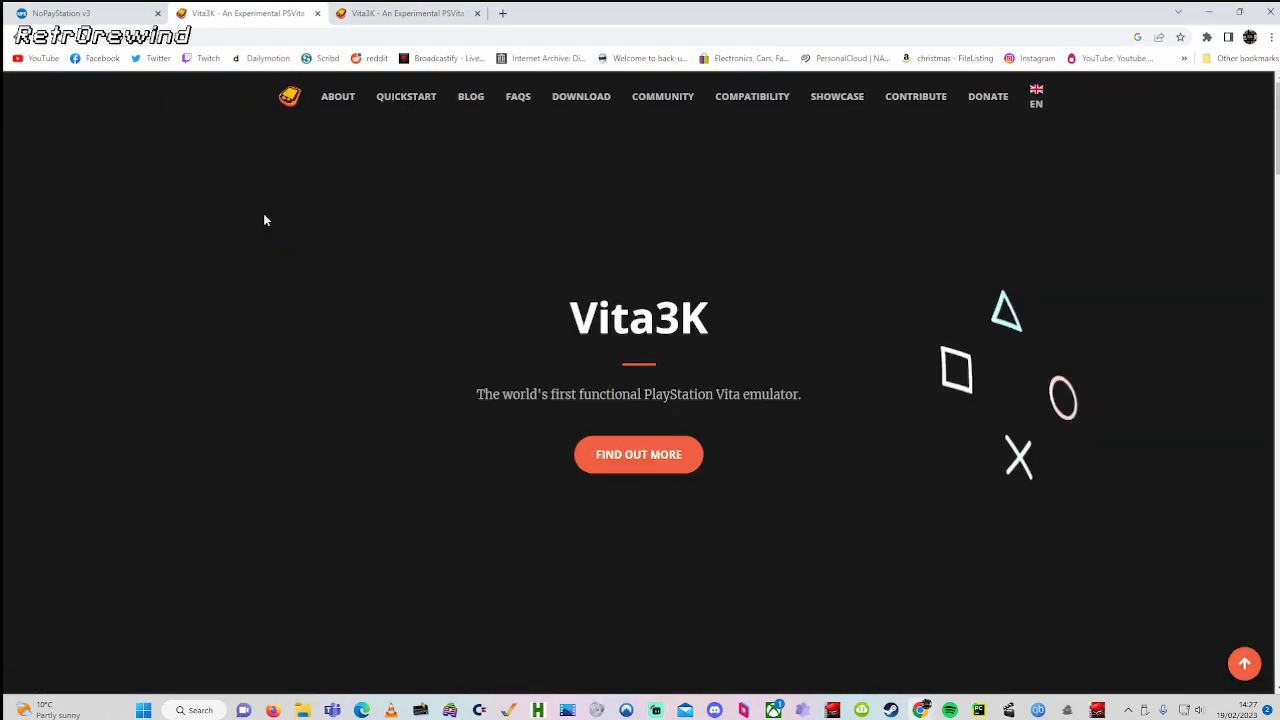
left_click(519, 97)
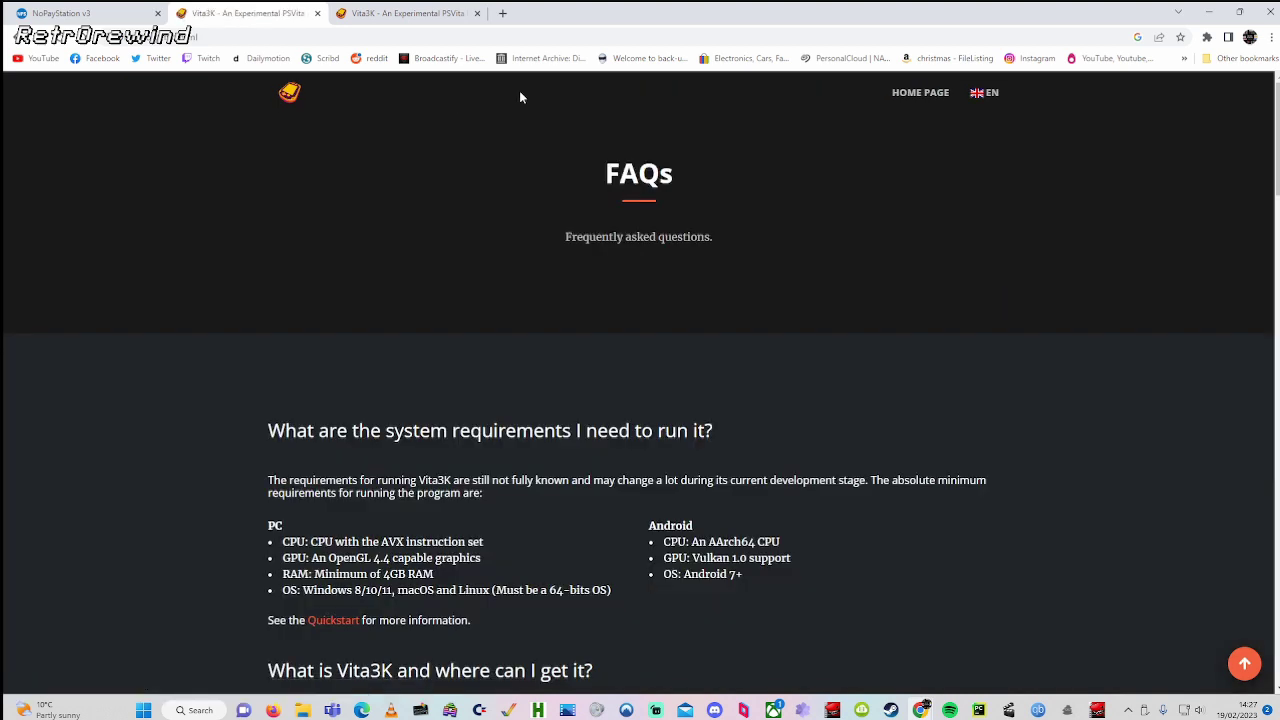
scroll(615, 178, "down", 2)
scroll(614, 177, "up", 1)
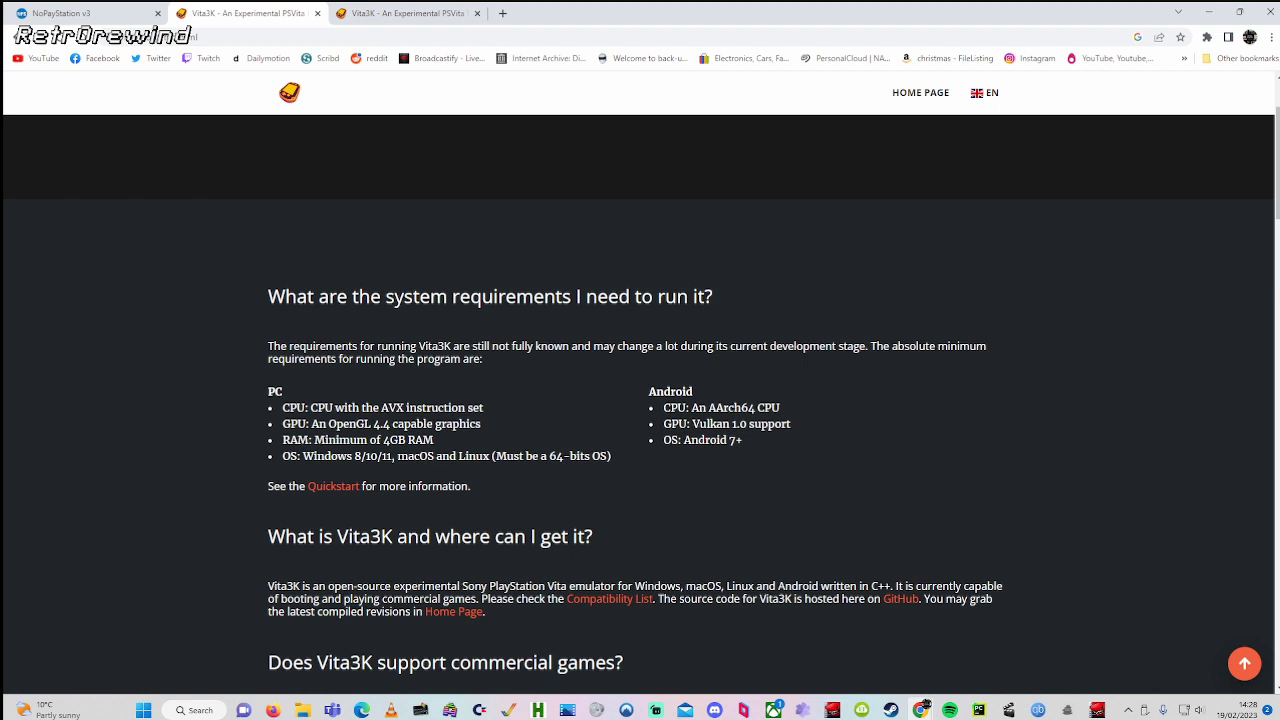
left_click(18, 38)
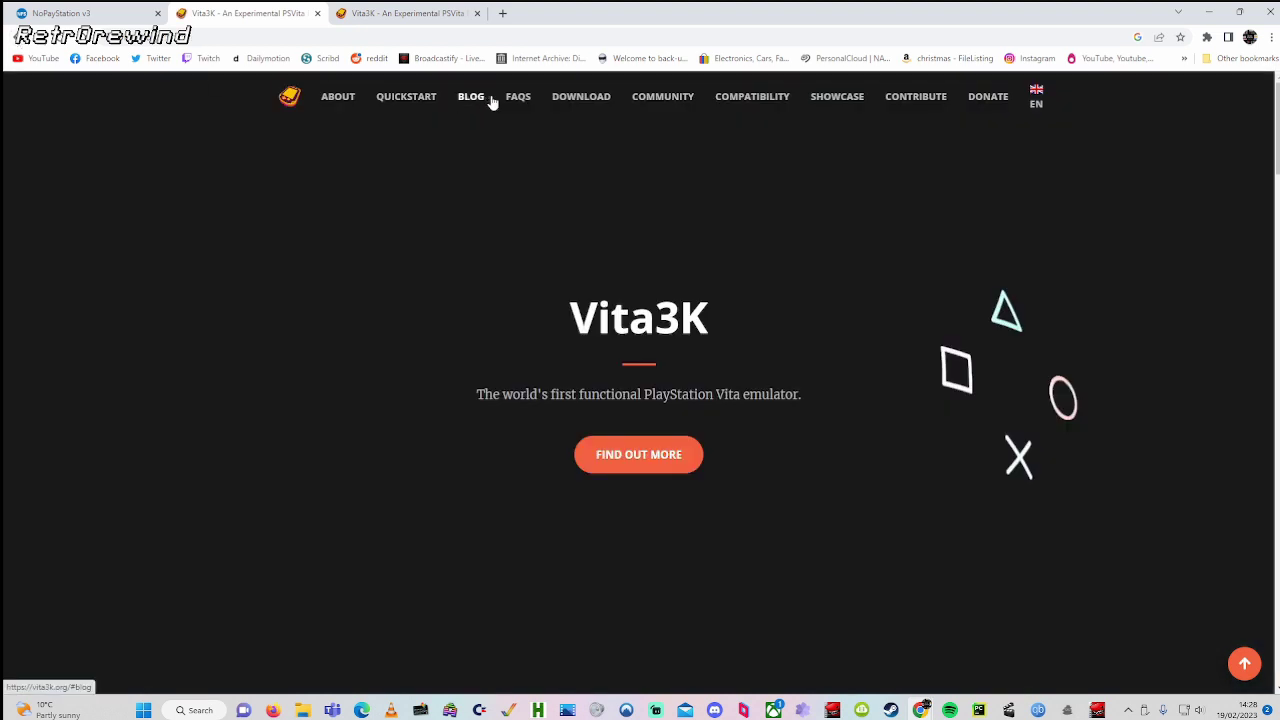
Jump to the Download section of the Vita3K website
left_click(570, 98)
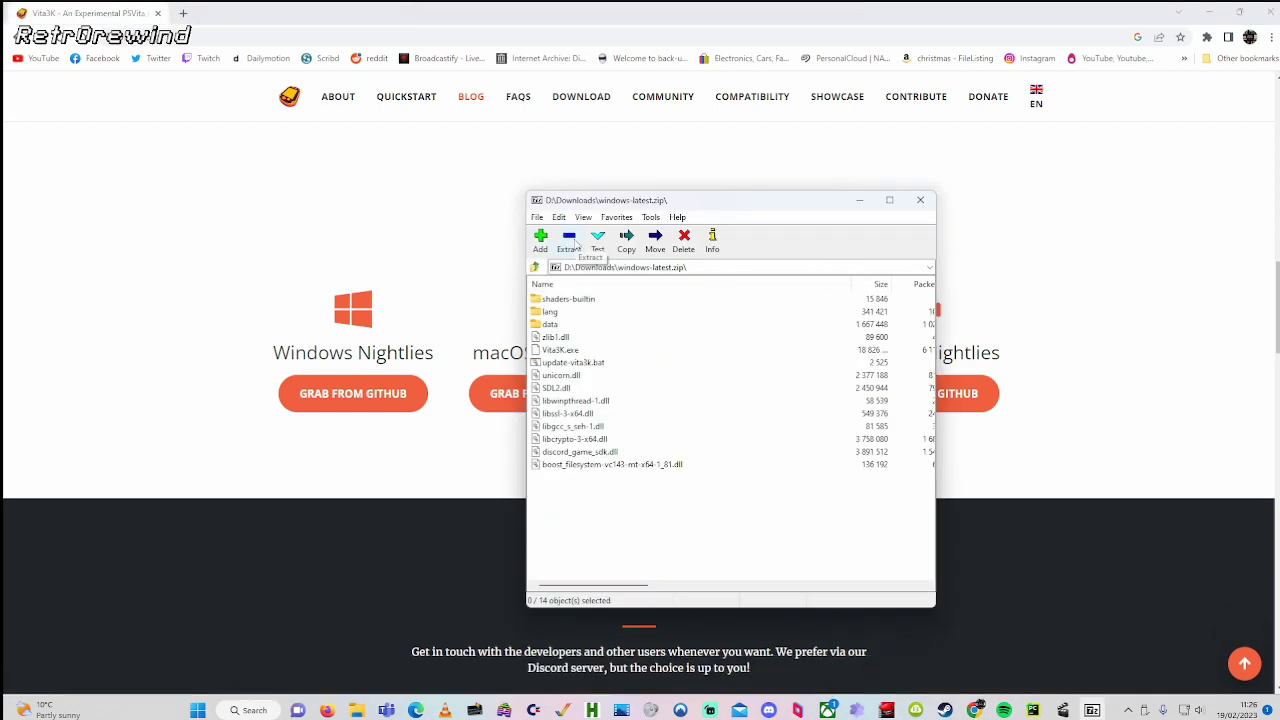
Extract windows-latest.zip into Desktop\Emulators\Vita3K, then close 7-Zip and the browser
left_click(571, 243)
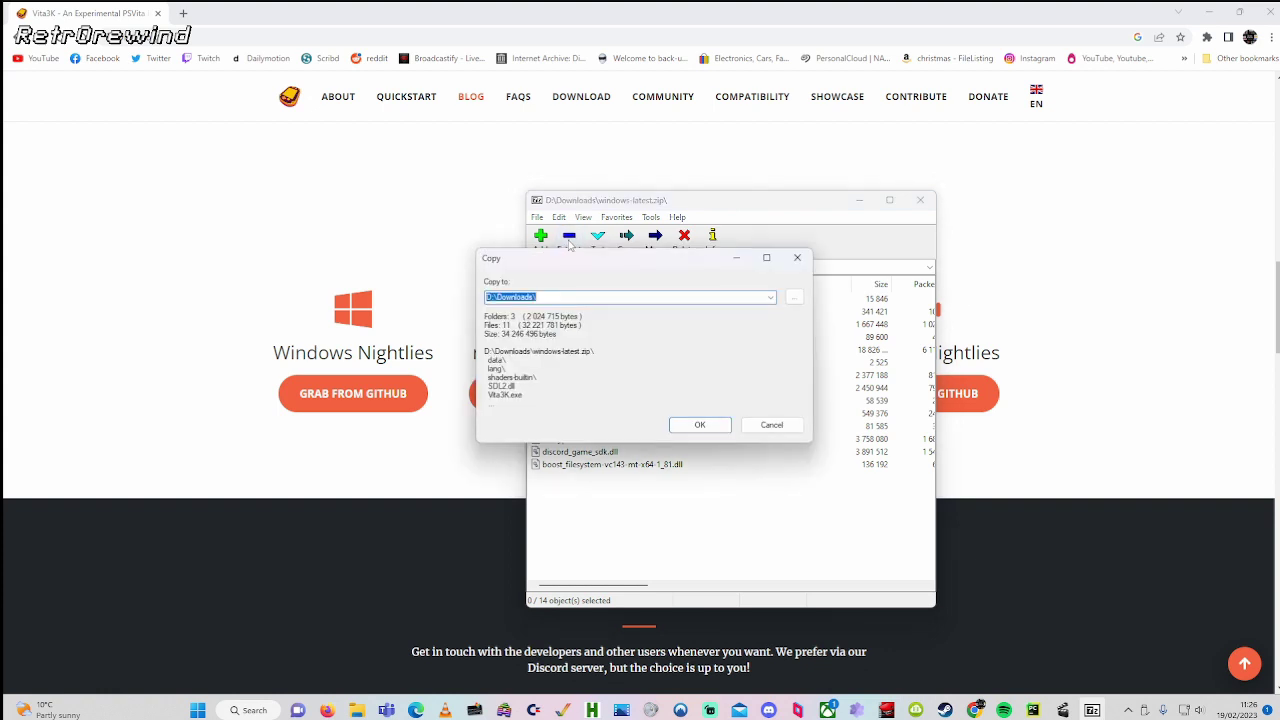
type("C:\\Users\\tudav\\Desktop\\Emulators\\Vita3K\\")
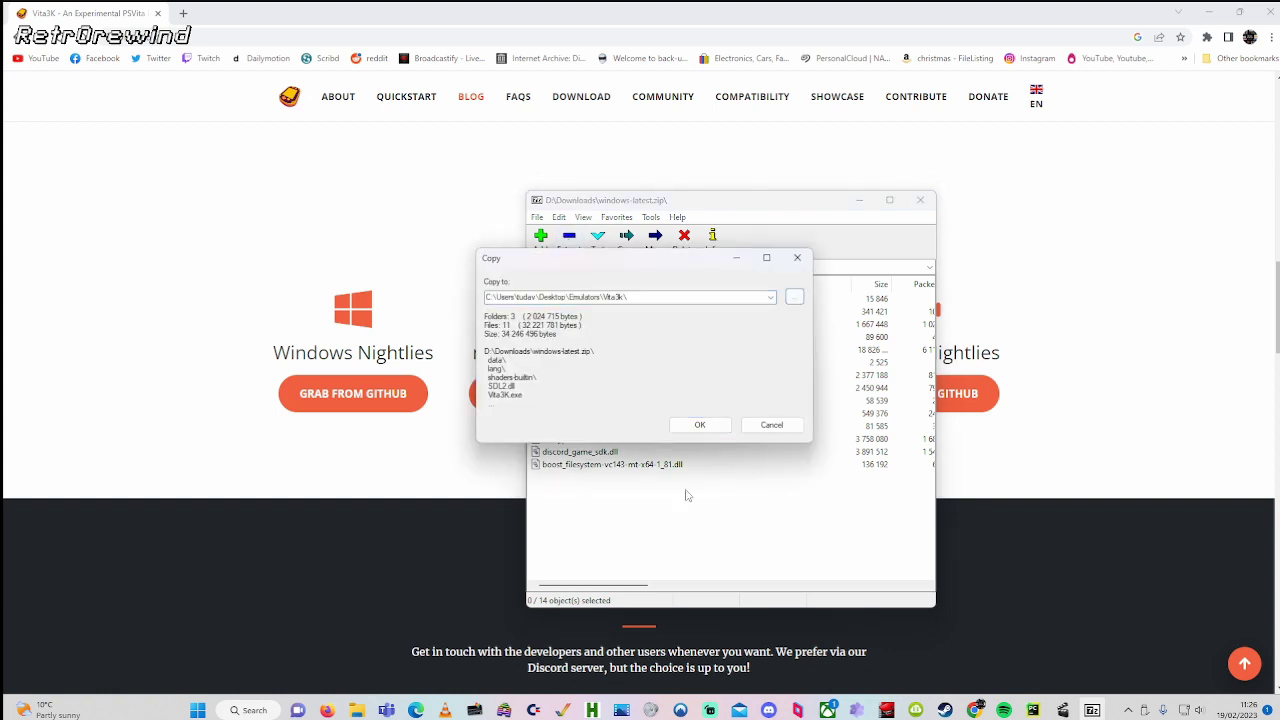
left_click(699, 425)
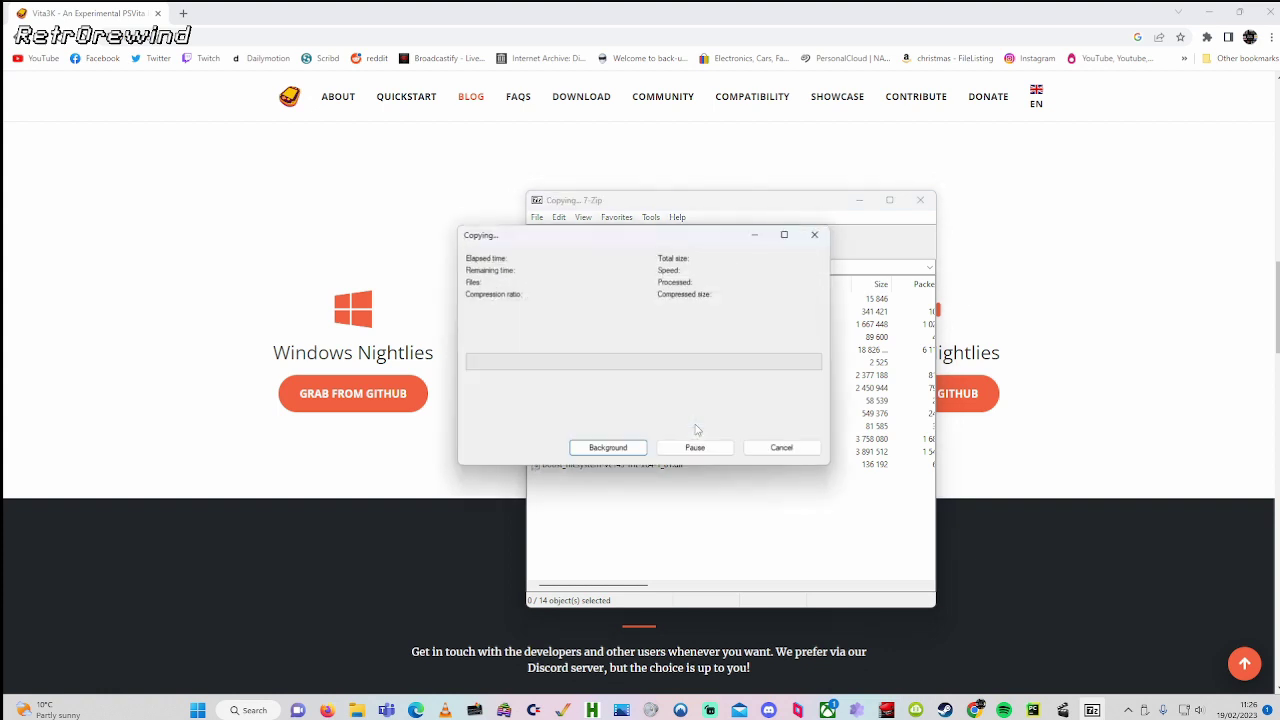
left_click(920, 201)
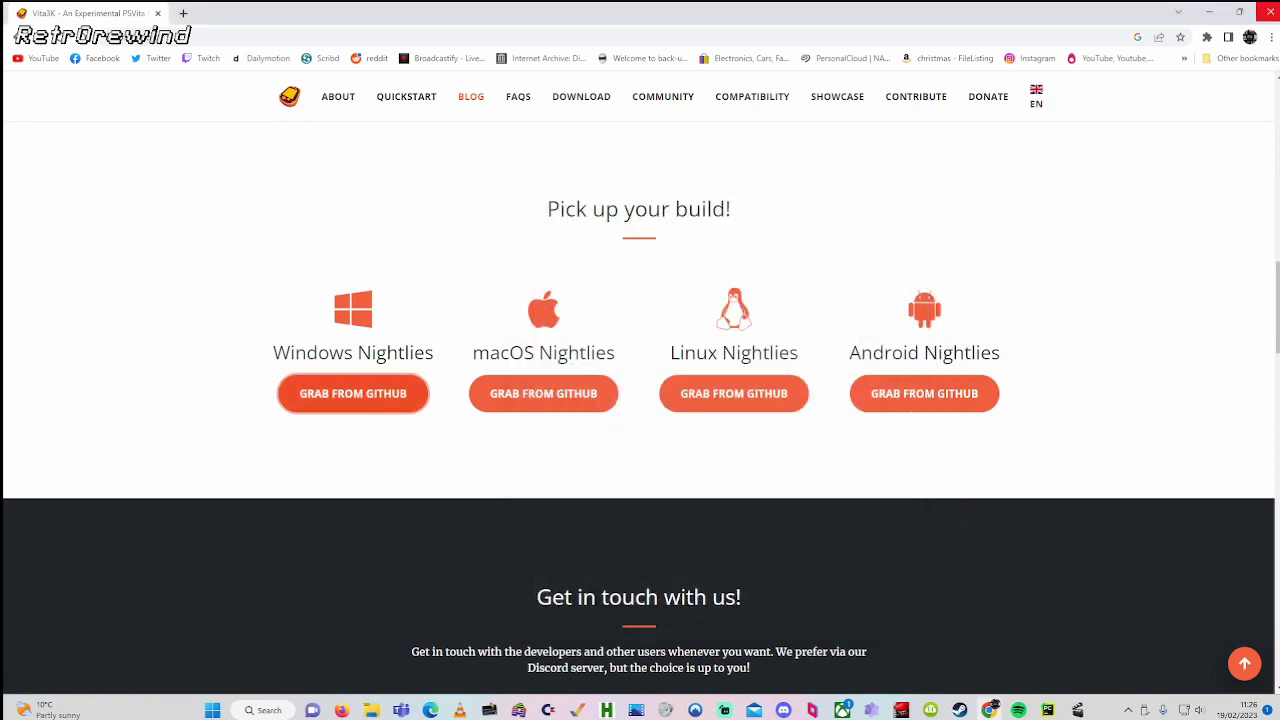
left_click(1270, 12)
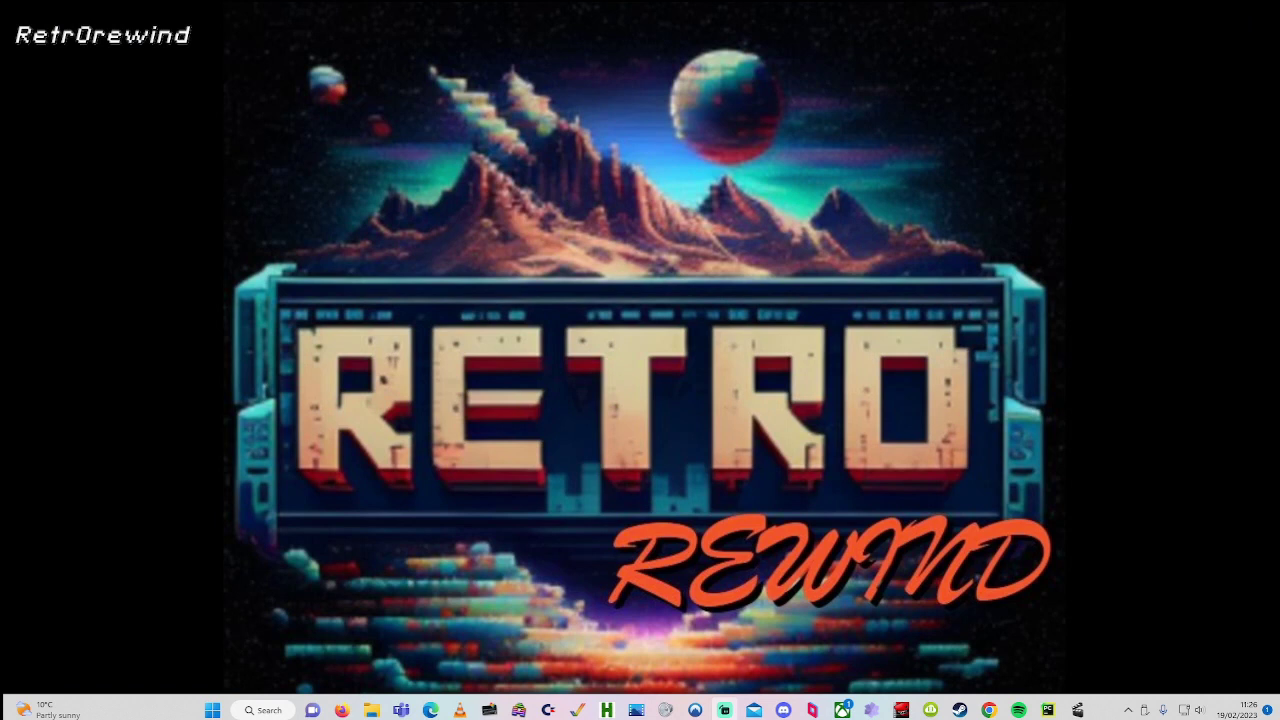
Launch Vita3K.exe from the Emulators\Vita3K folder and choose English (United Kingdom) as the language
left_click(371, 709)
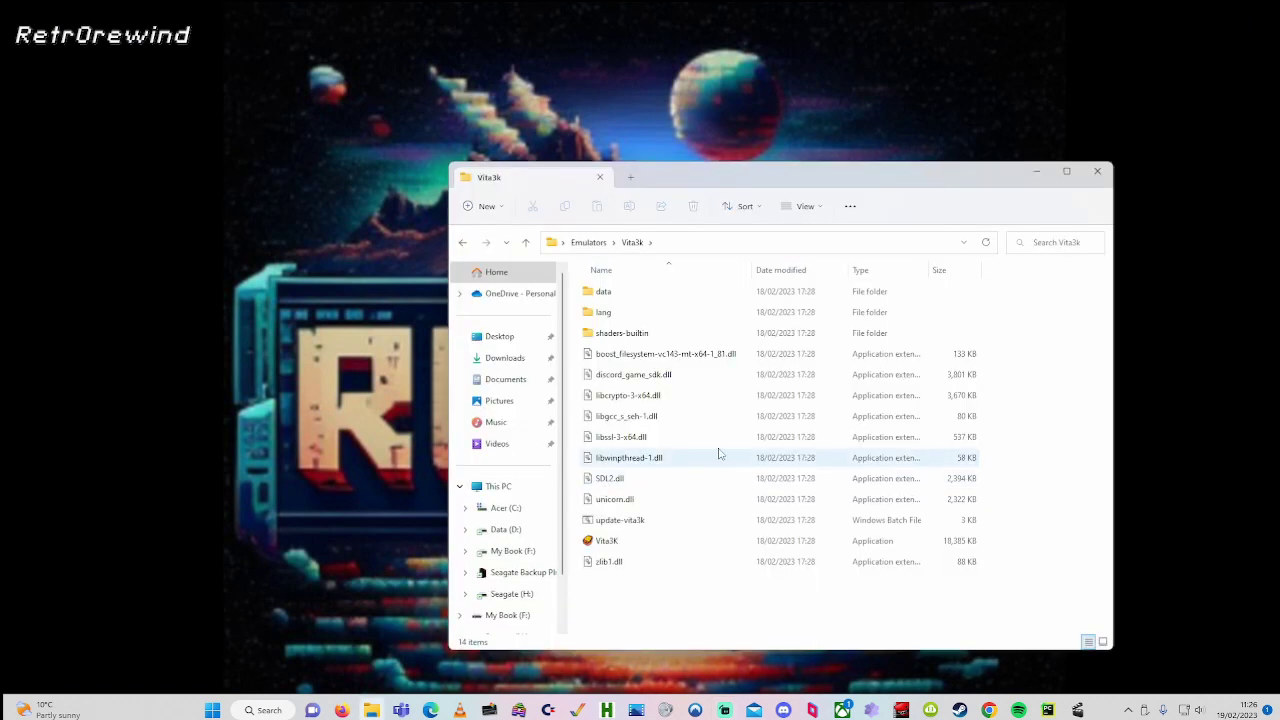
double_click(600, 545)
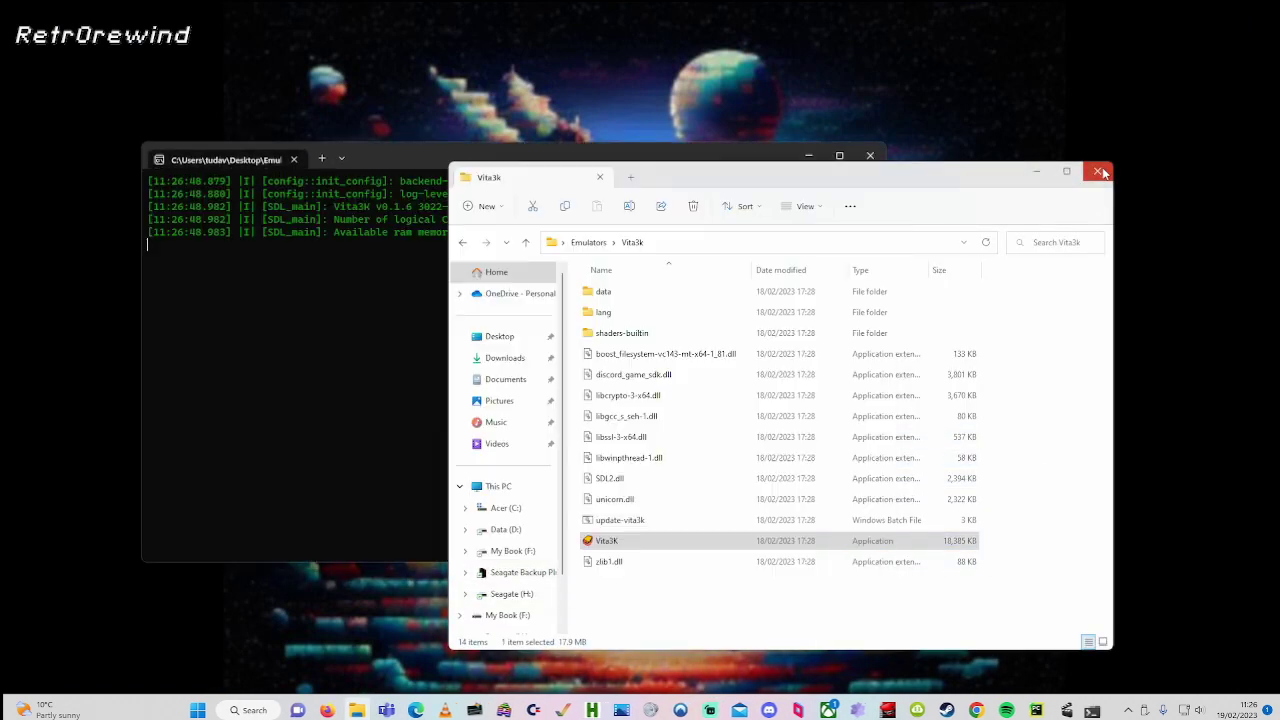
left_click(1102, 172)
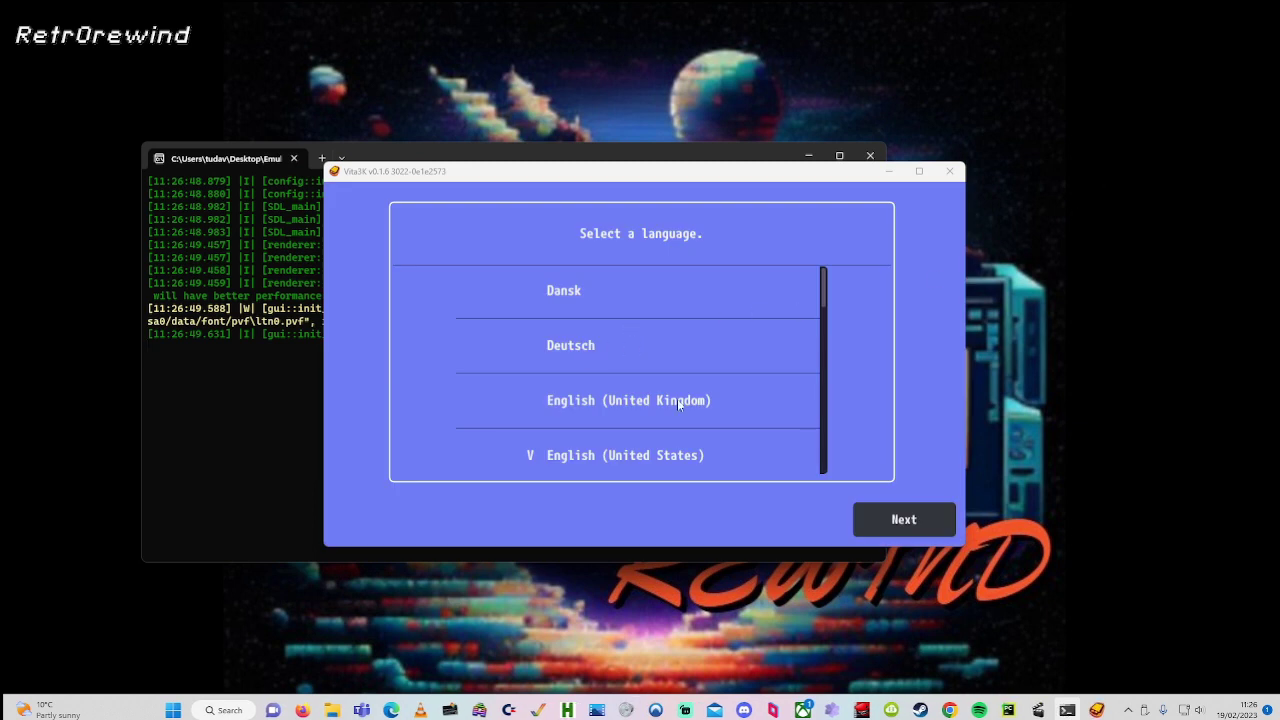
left_click(808, 157)
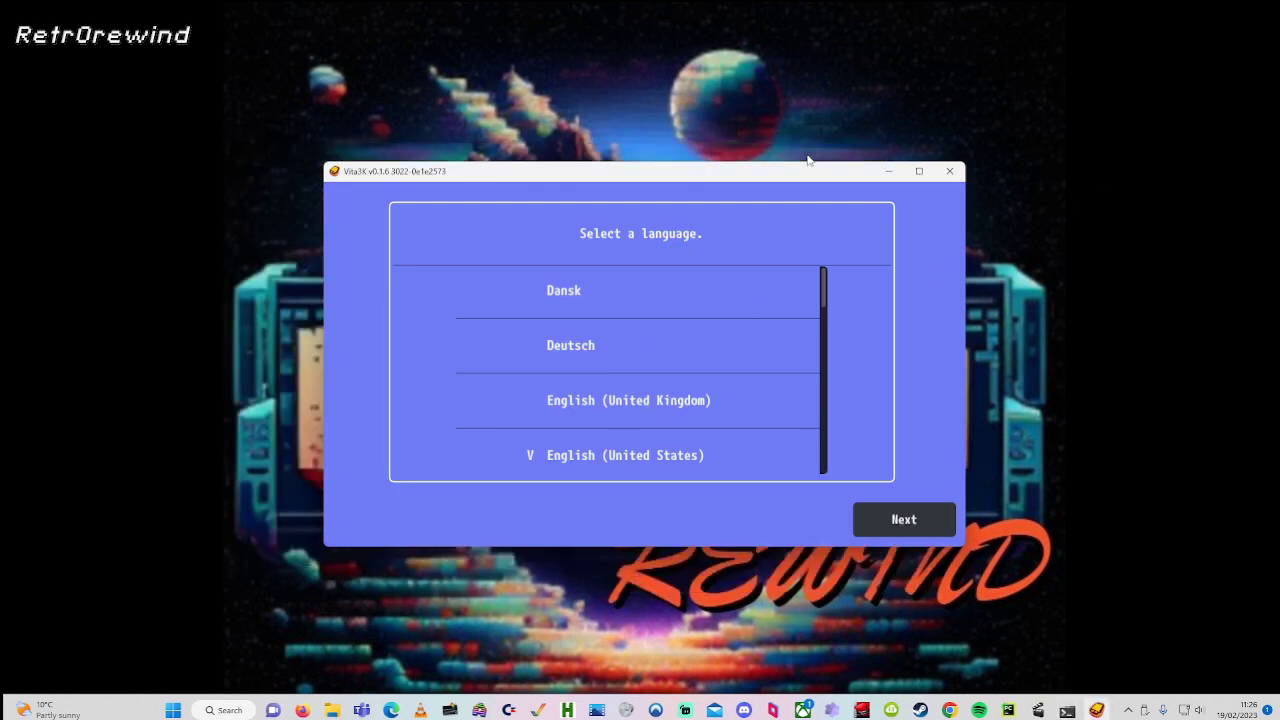
left_click(586, 402)
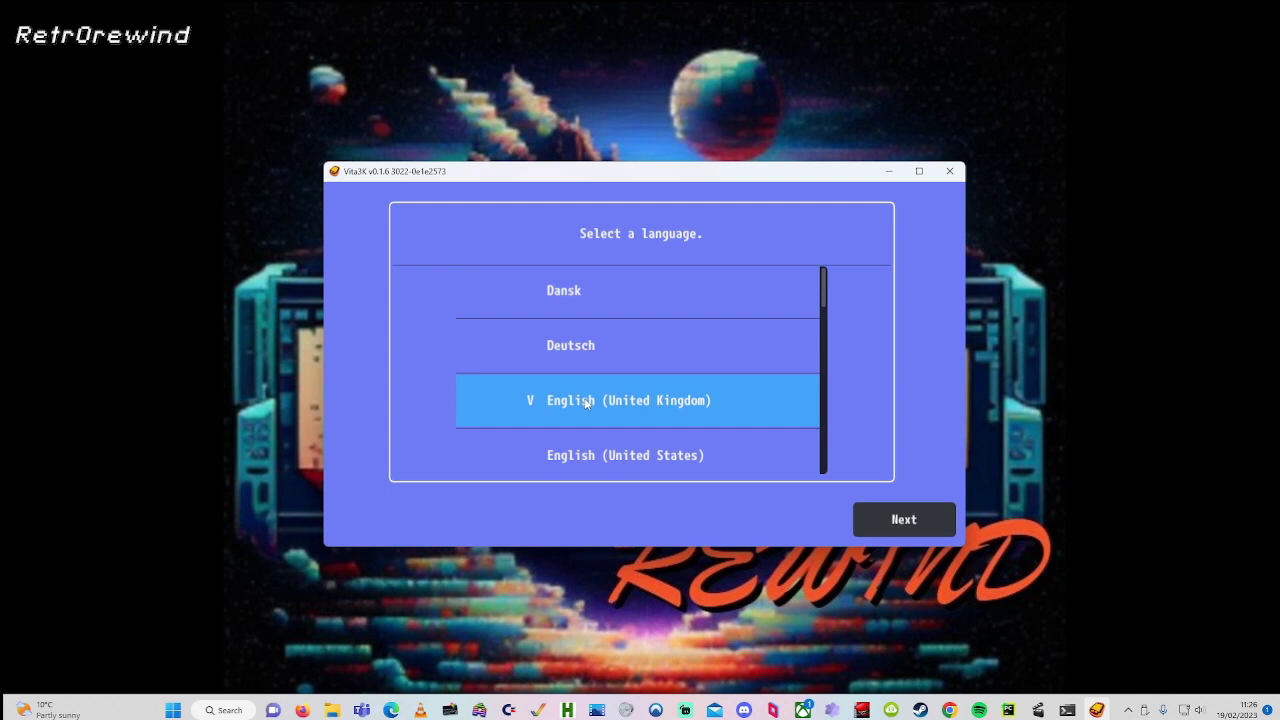
left_click(902, 521)
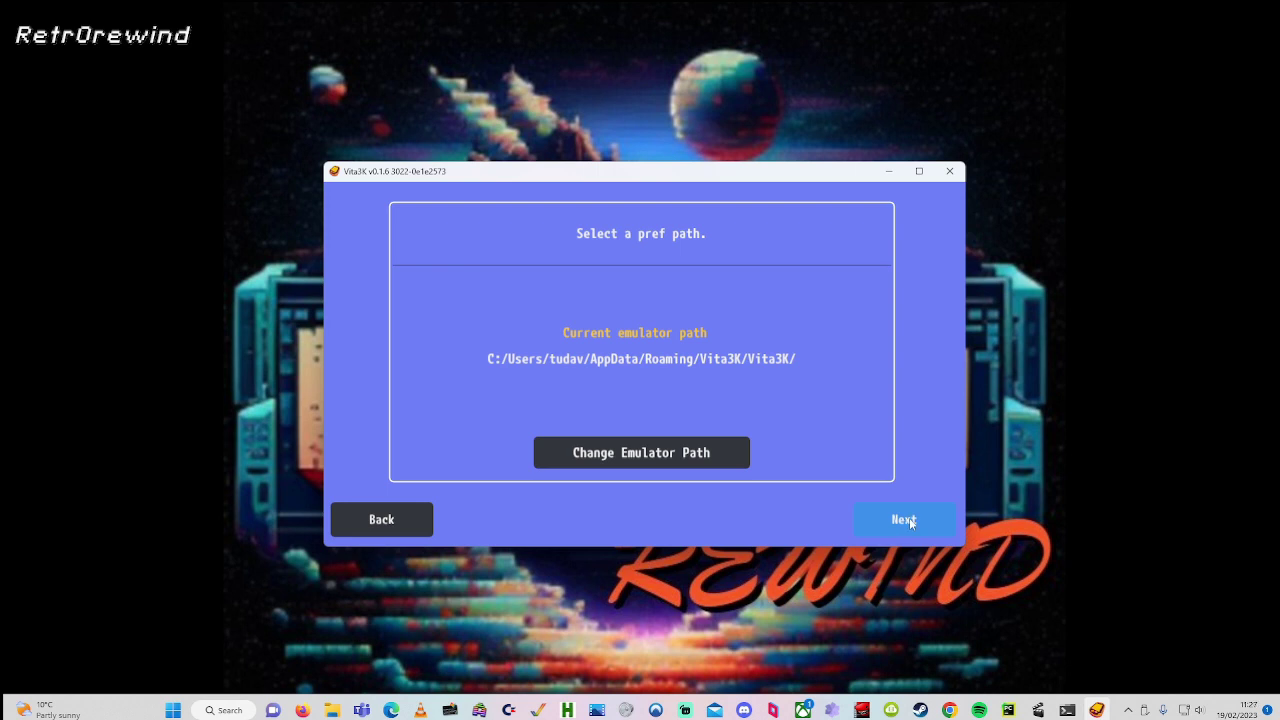
Keep the default pref path and open the PlayStation firmware download page, accepting cookies
left_click(907, 519)
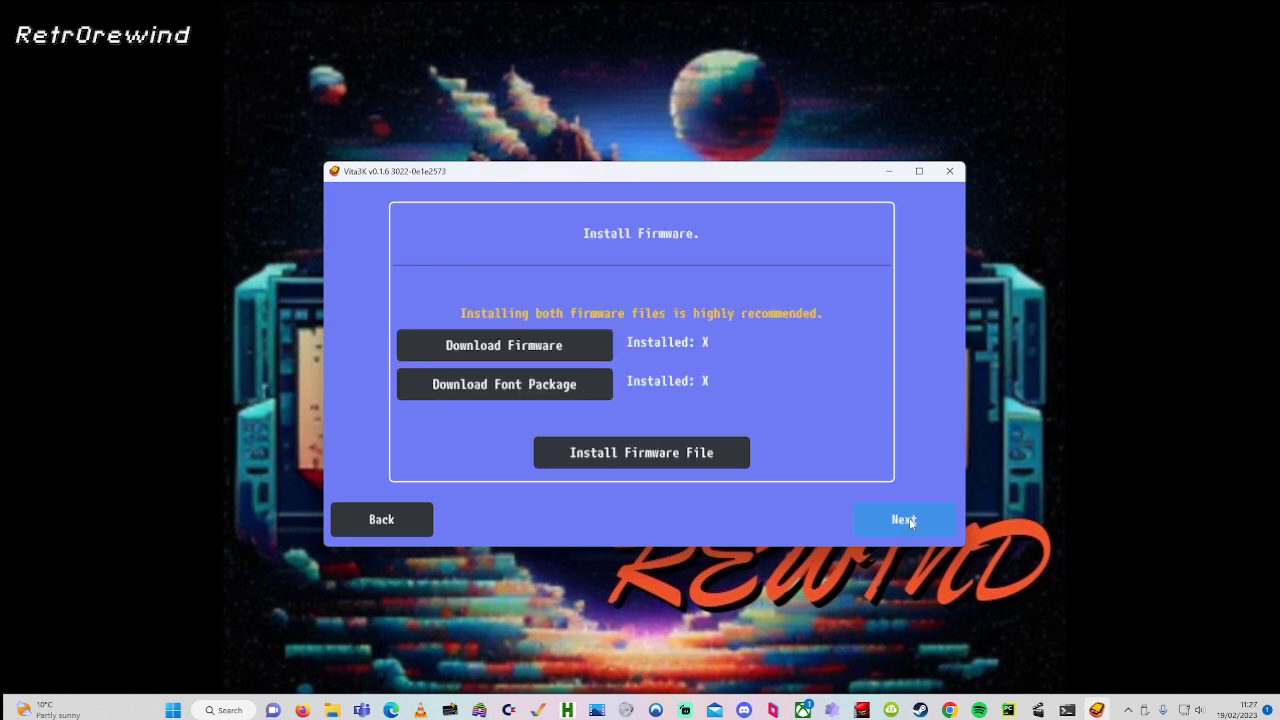
left_click(527, 344)
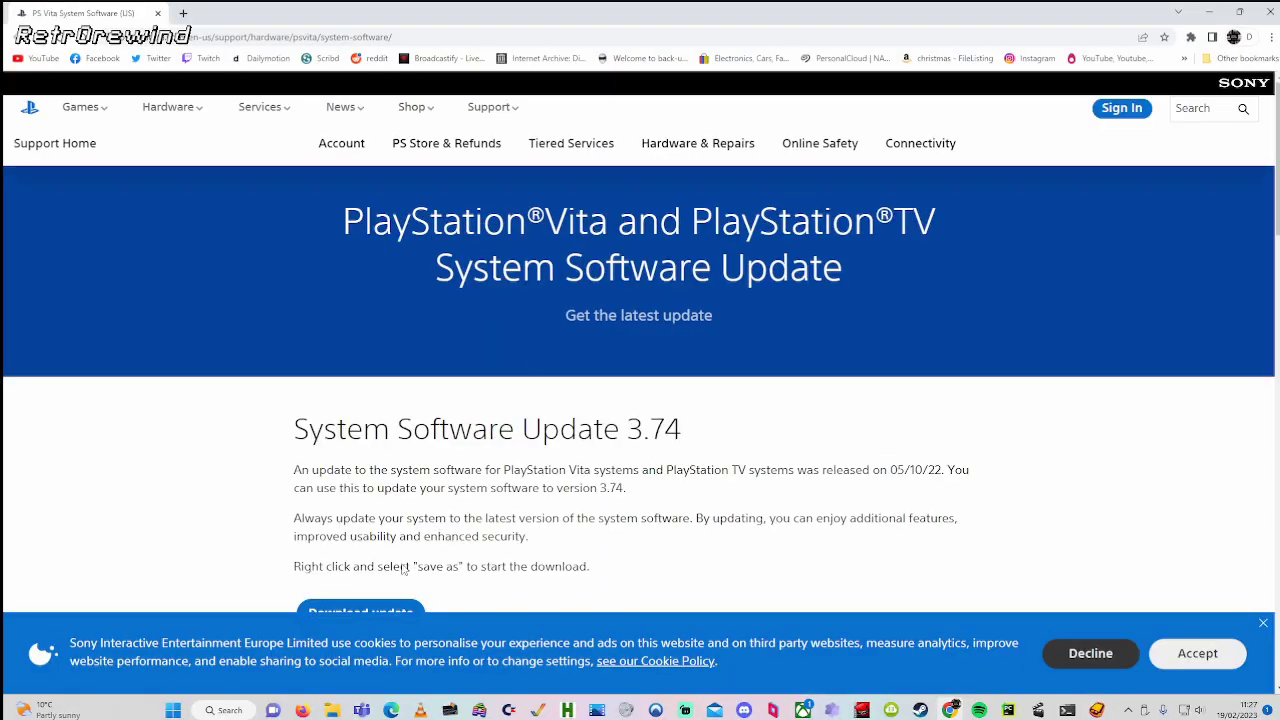
left_click(1158, 648)
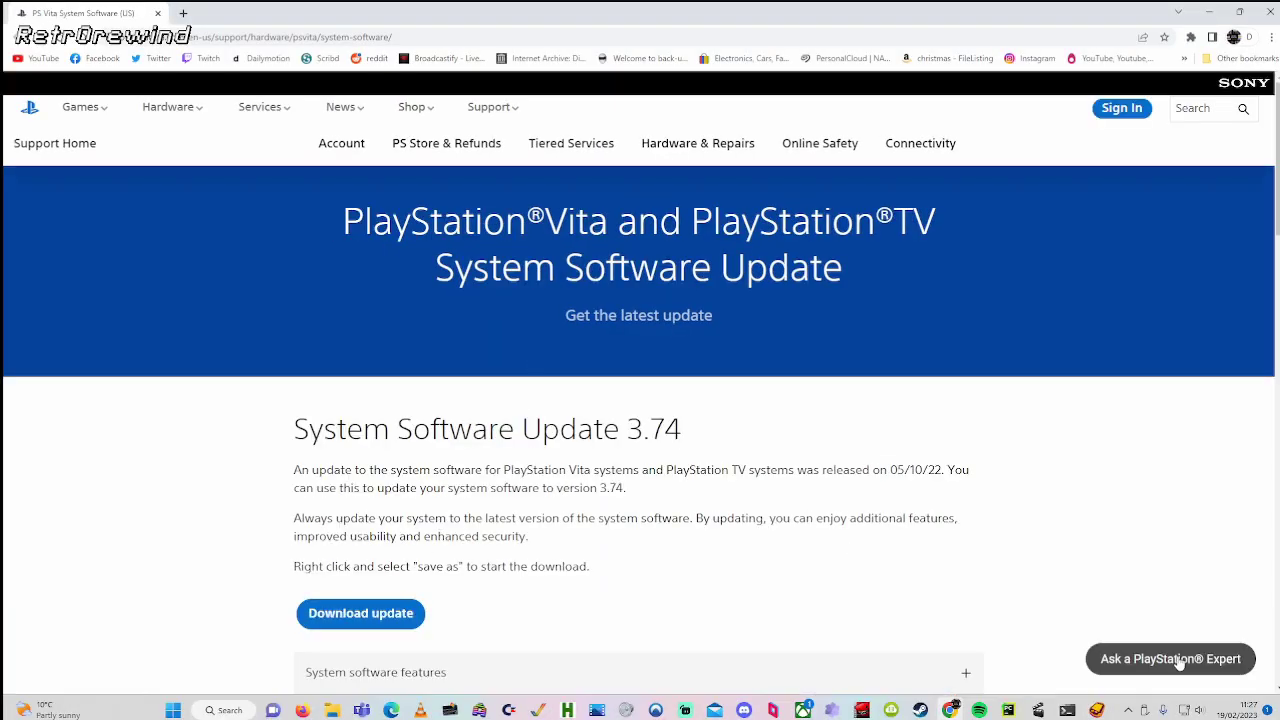
Save the 3.74 update PSVUPDAT.PUP into the Vita3k folder and keep the download
left_click(380, 614)
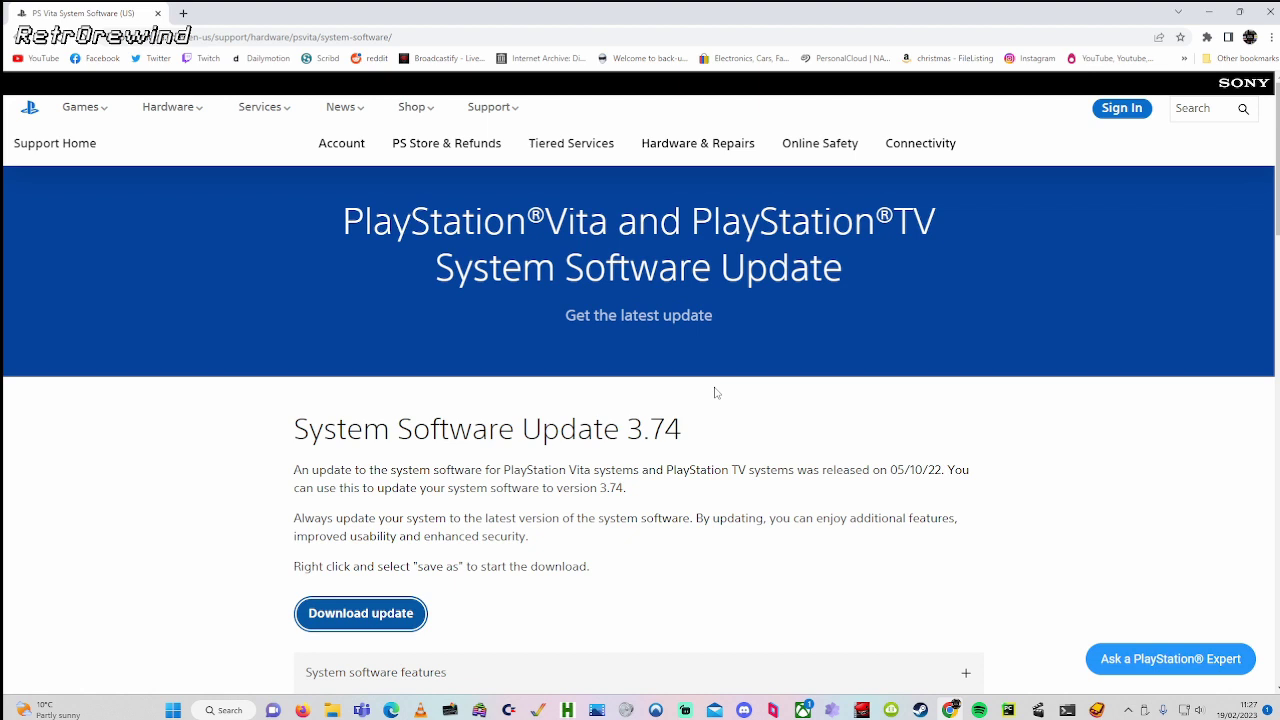
scroll(594, 390, "down", 2)
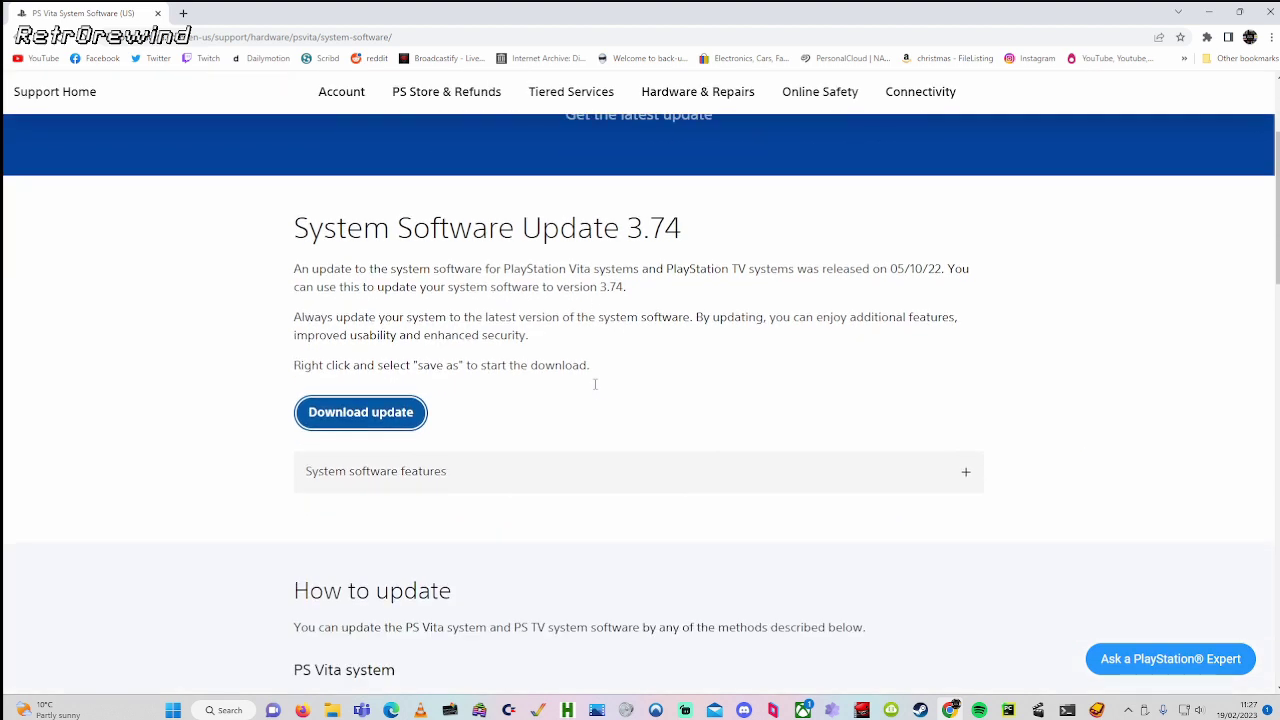
right_click(388, 420)
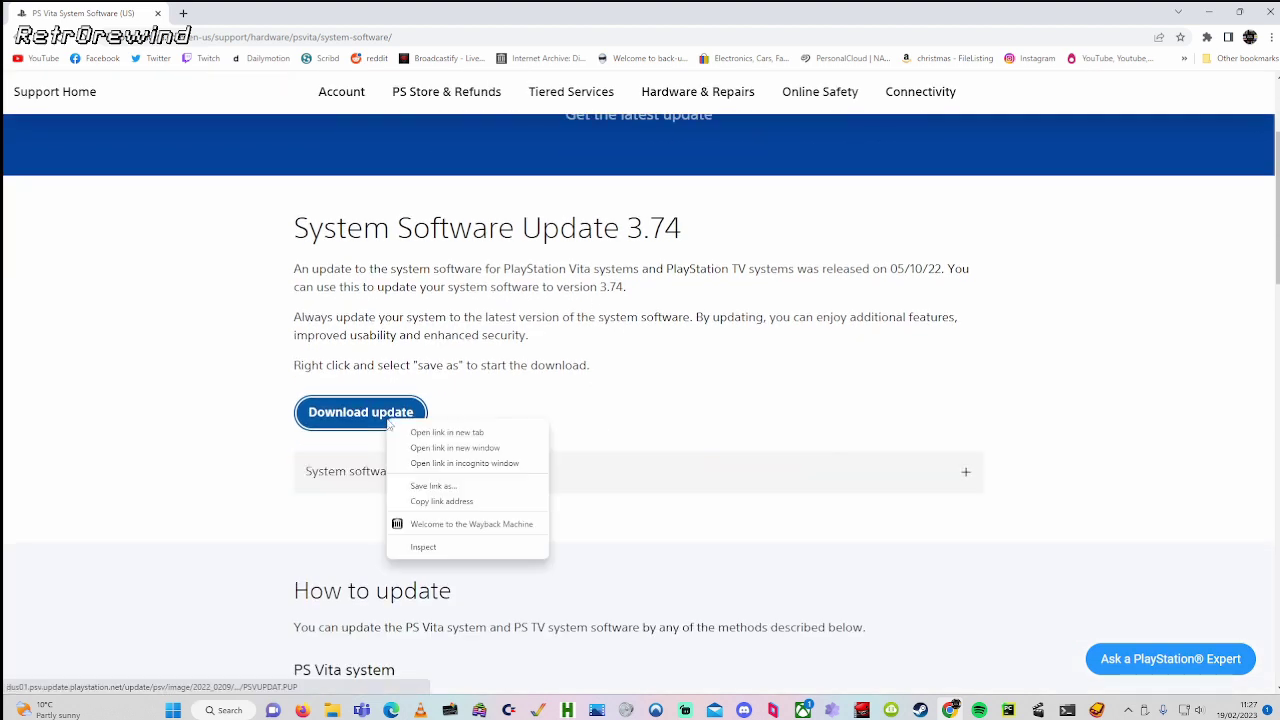
left_click(500, 487)
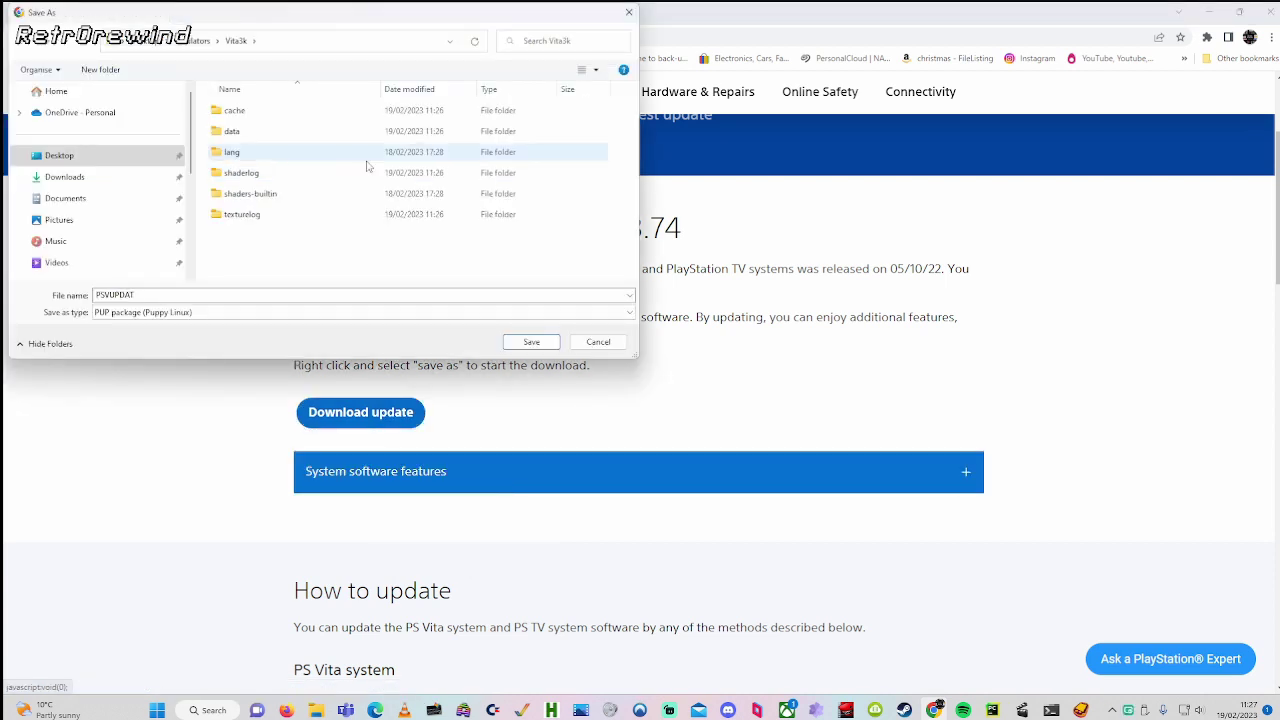
left_click(524, 341)
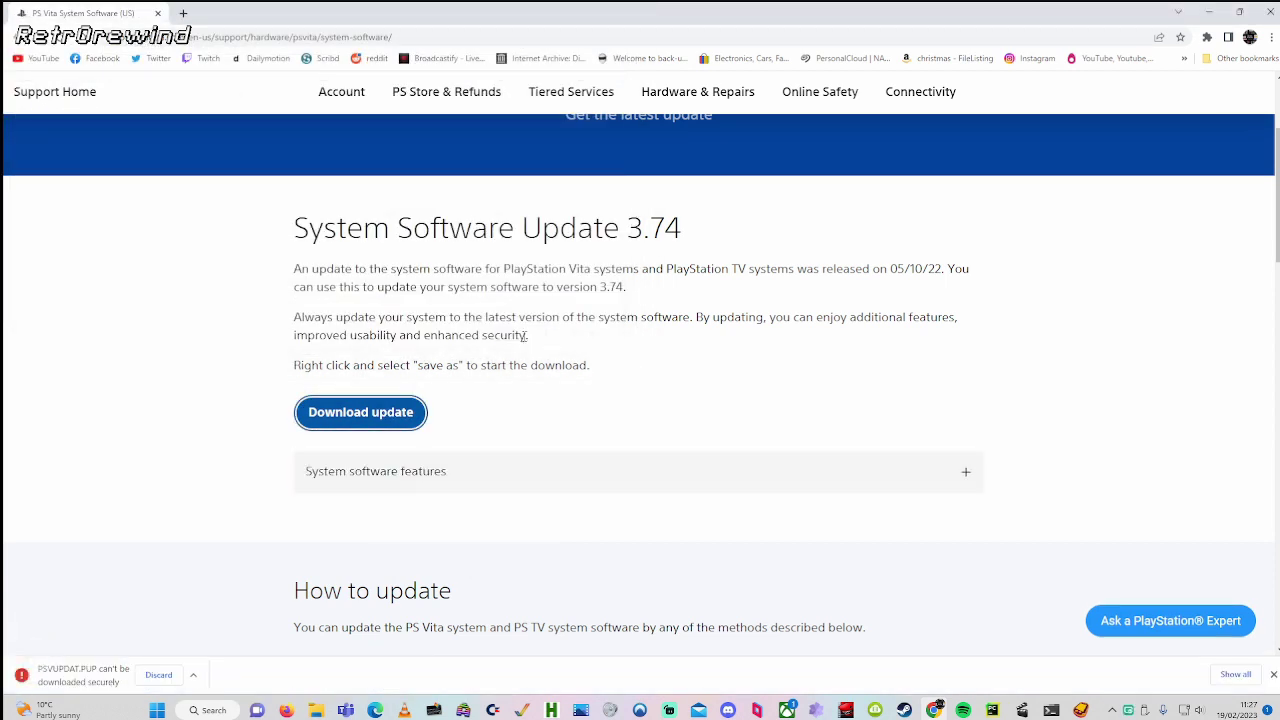
left_click(199, 678)
left_click(231, 622)
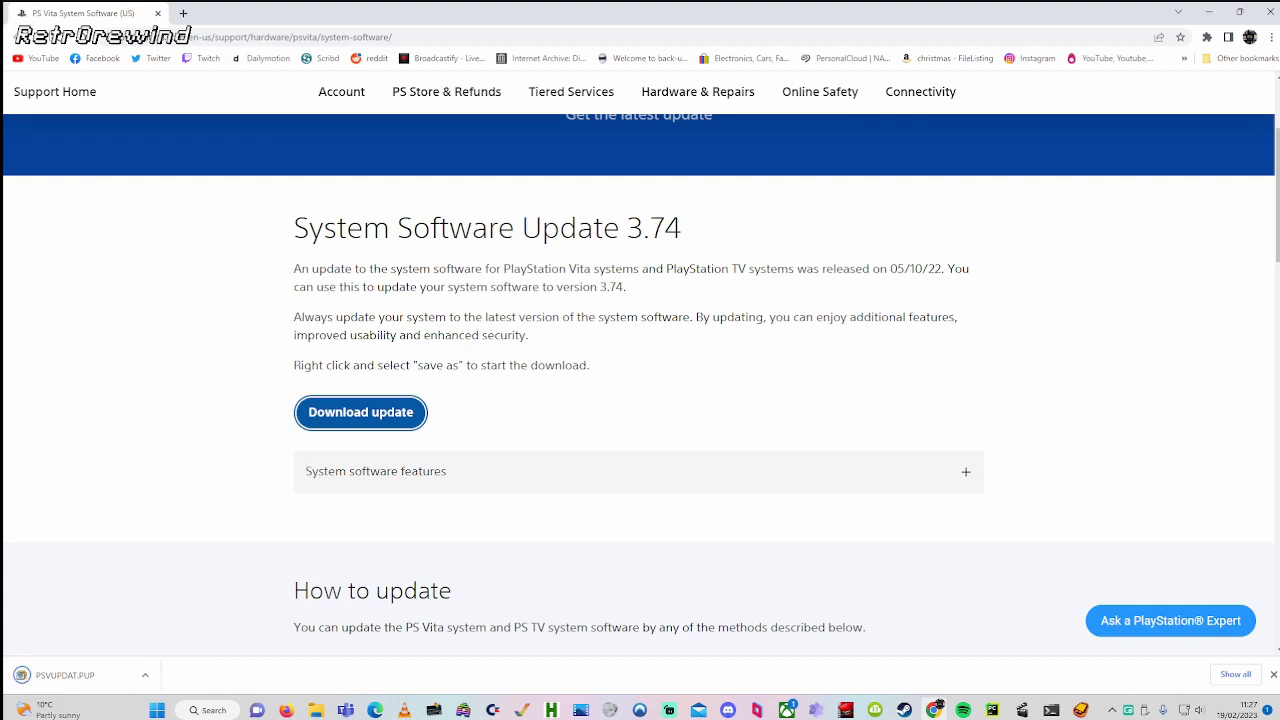
Download the firmware font package, then close the browser and folder windows
left_click(158, 14)
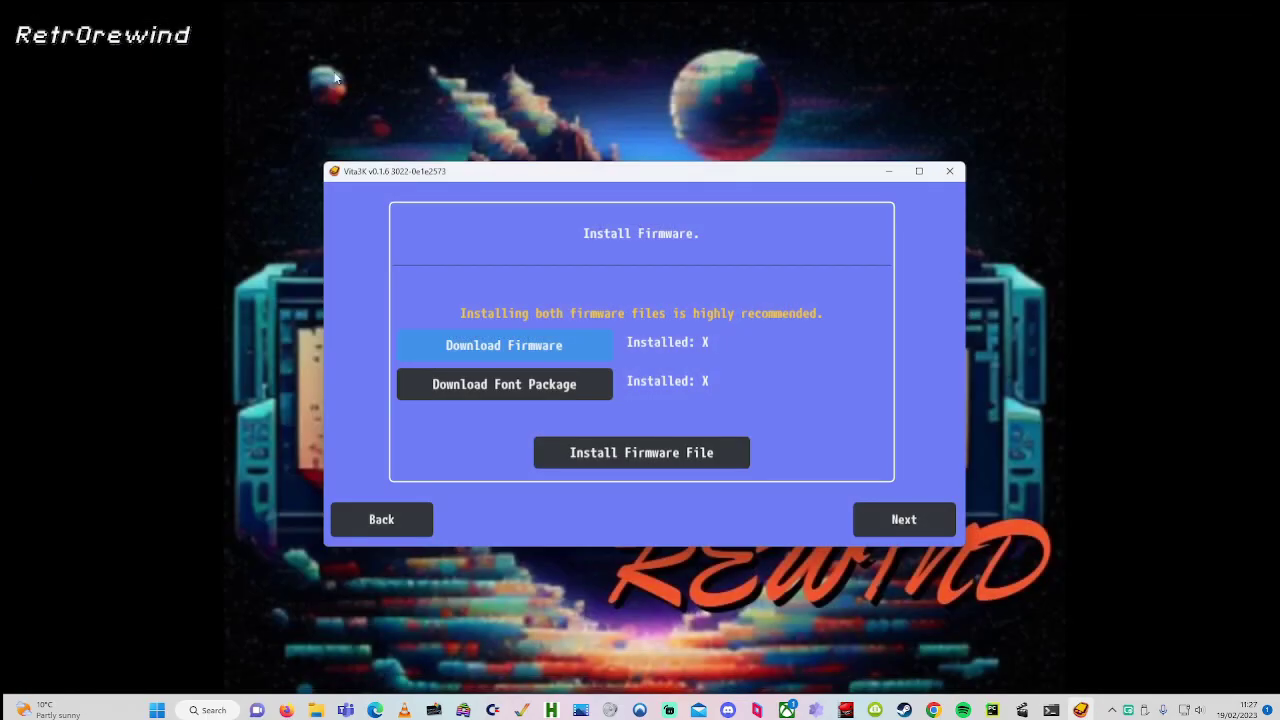
left_click(481, 386)
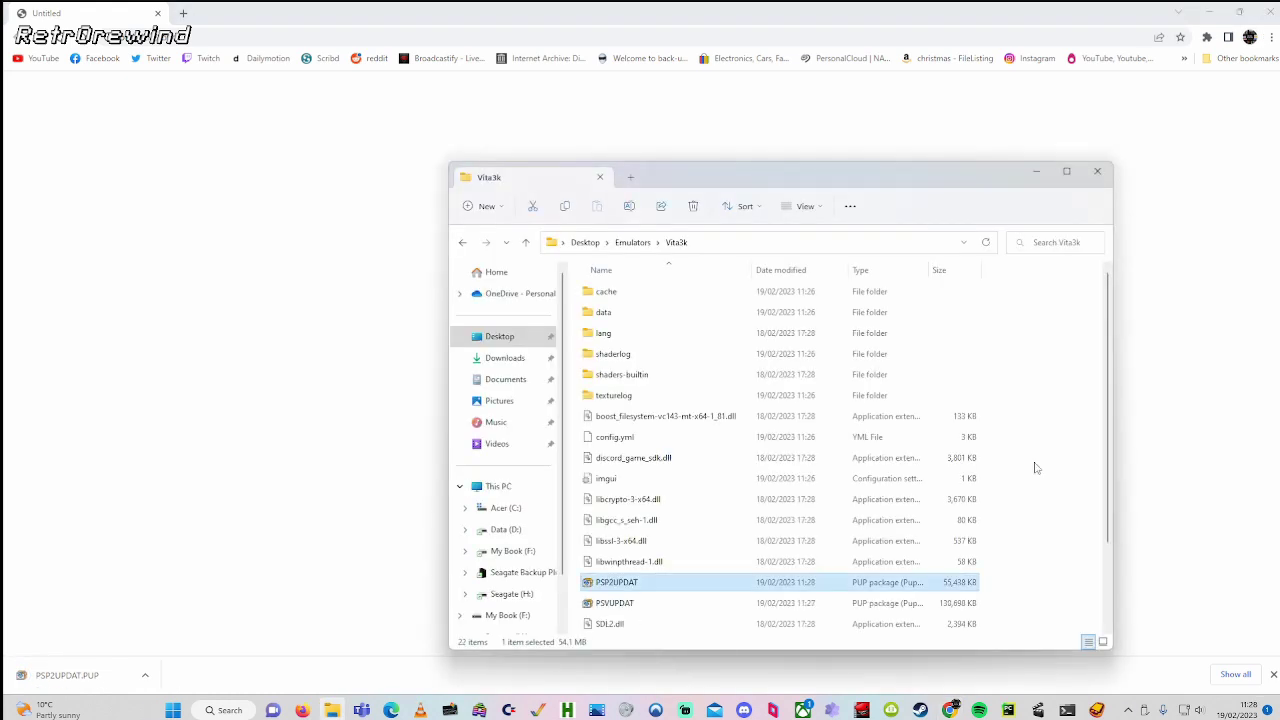
left_click(1266, 12)
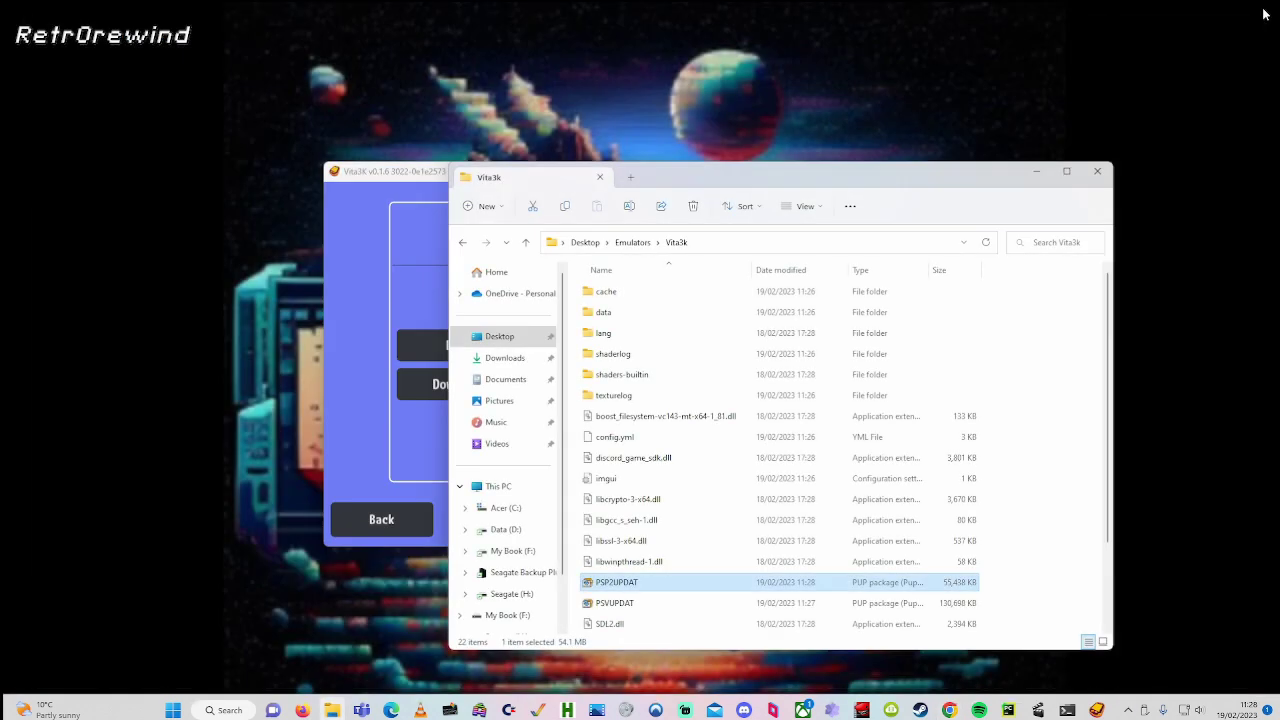
left_click(1104, 172)
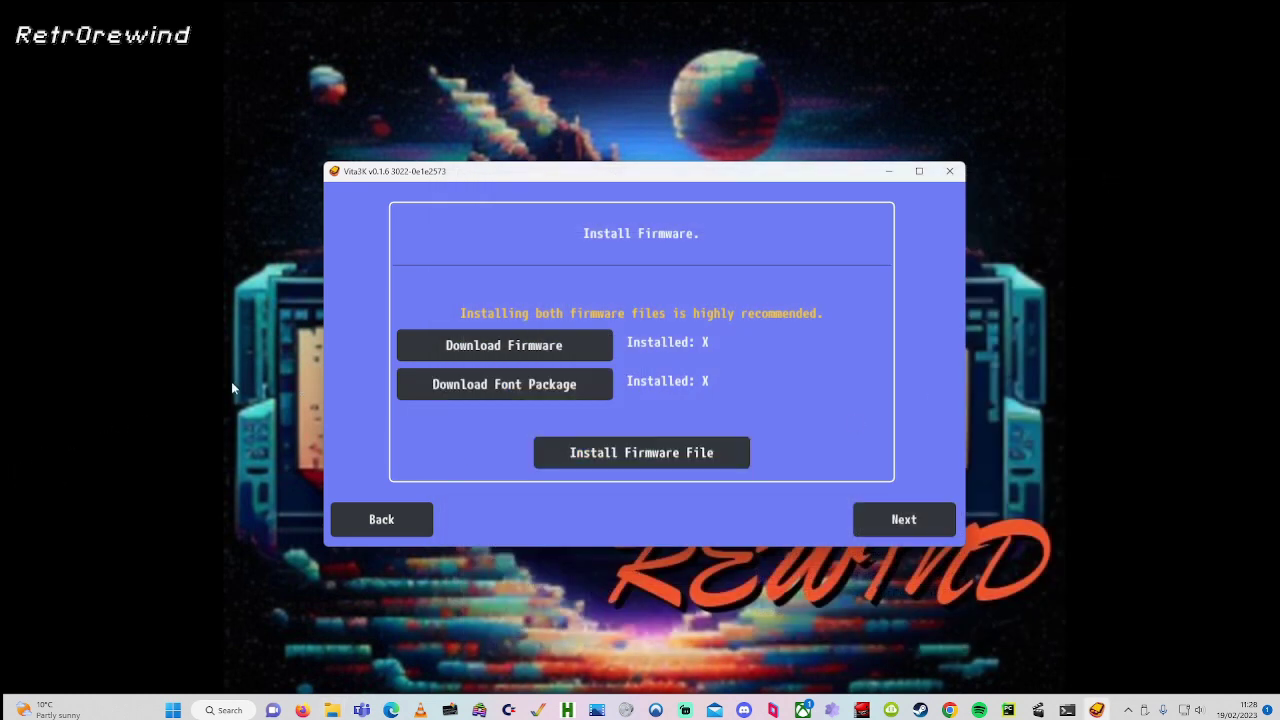
Install the PSVUPDAT firmware file in Vita3K
left_click(690, 453)
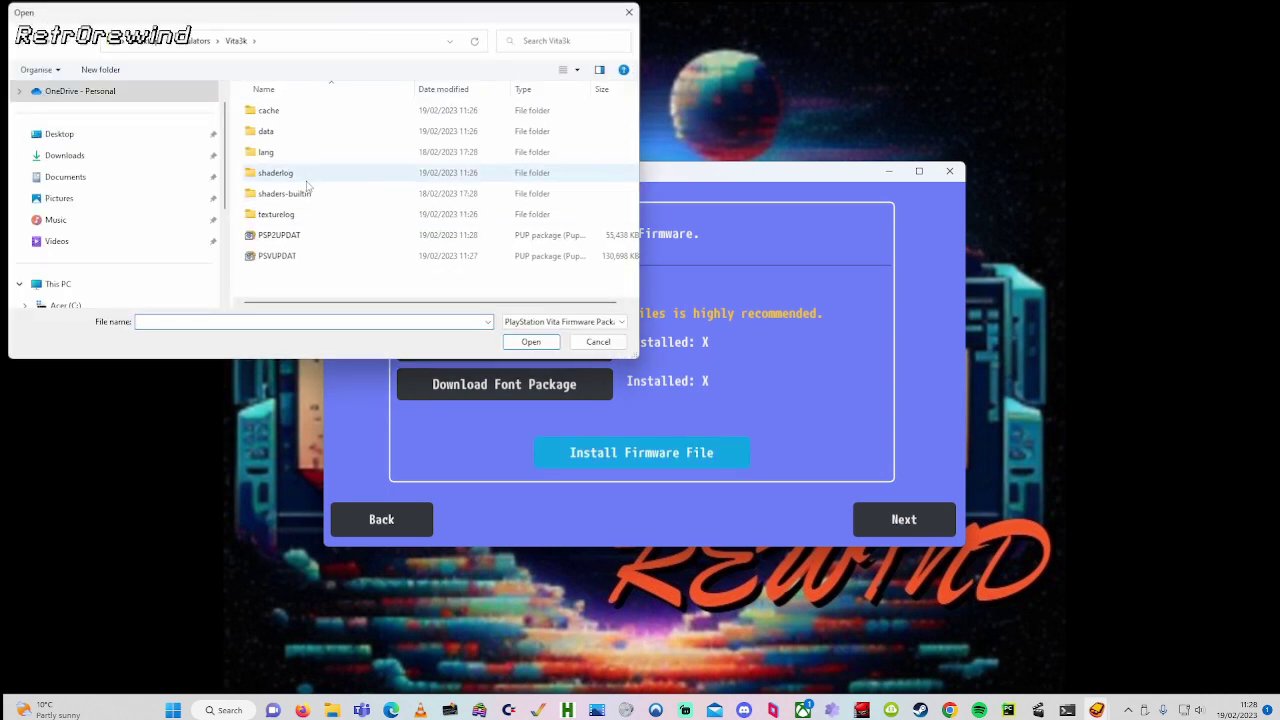
left_click(285, 256)
left_click(531, 342)
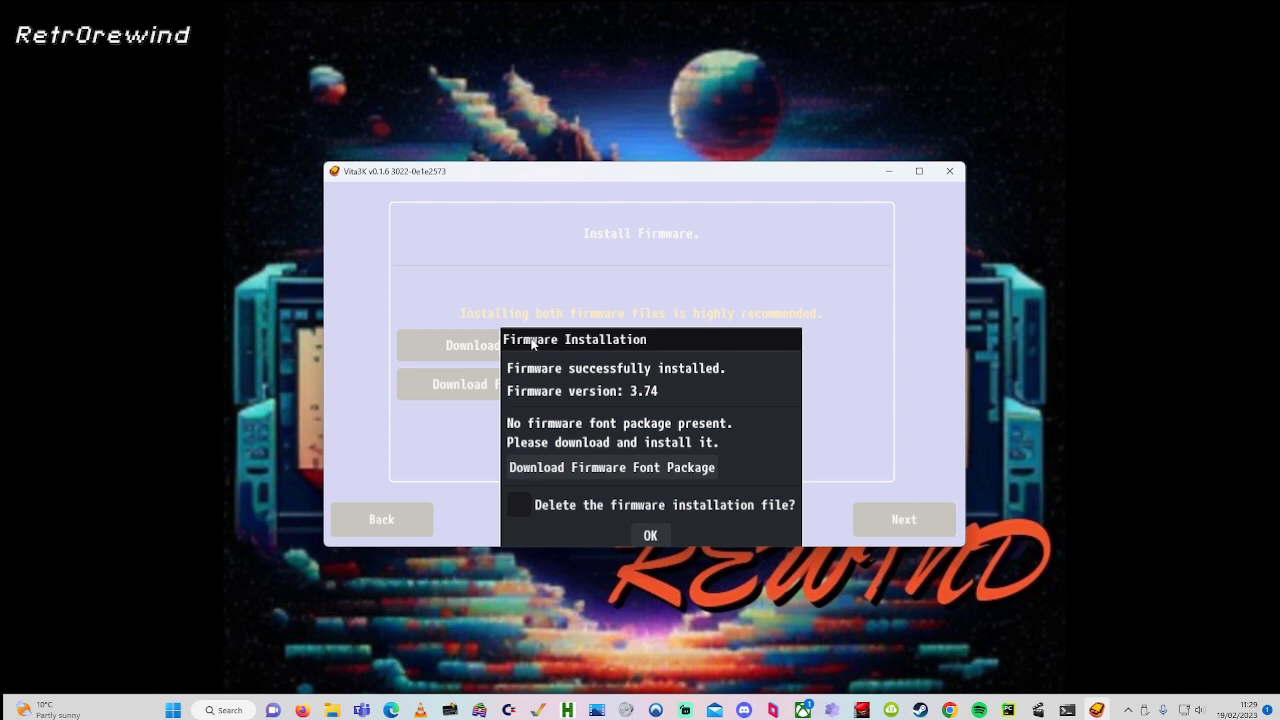
left_click(645, 535)
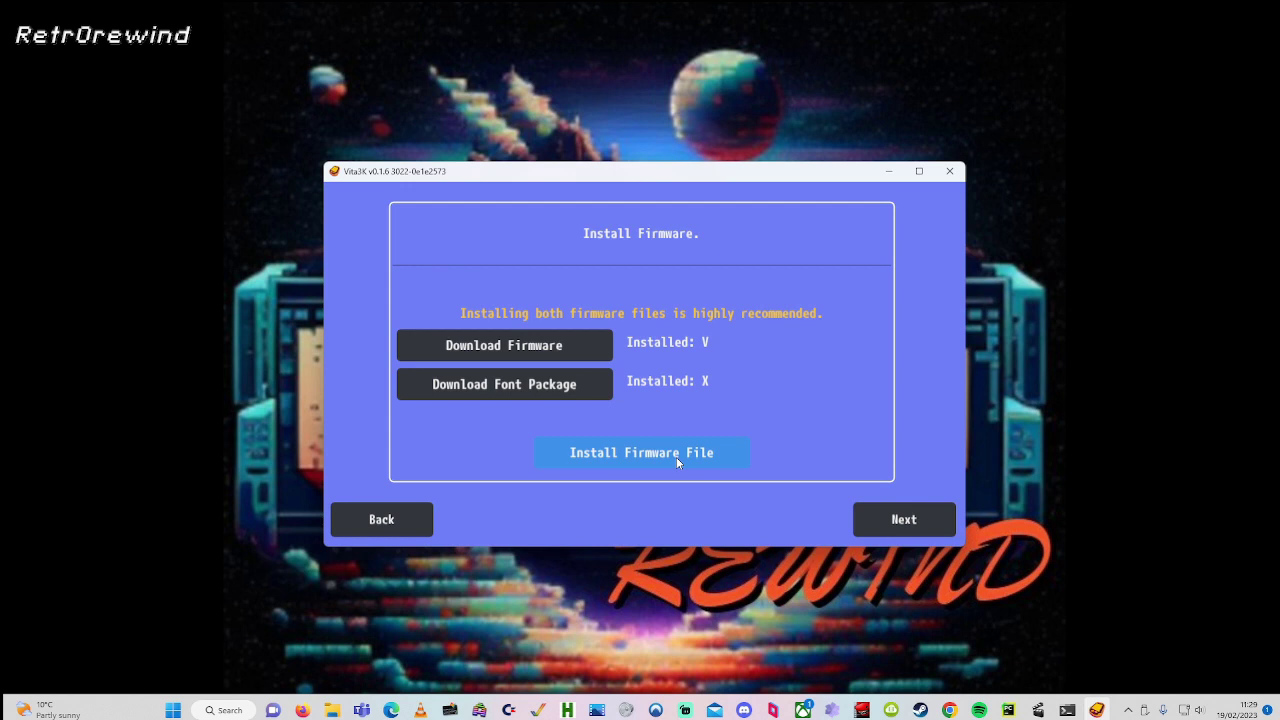
Install the PSP2UPDAT font package in Vita3K
left_click(648, 453)
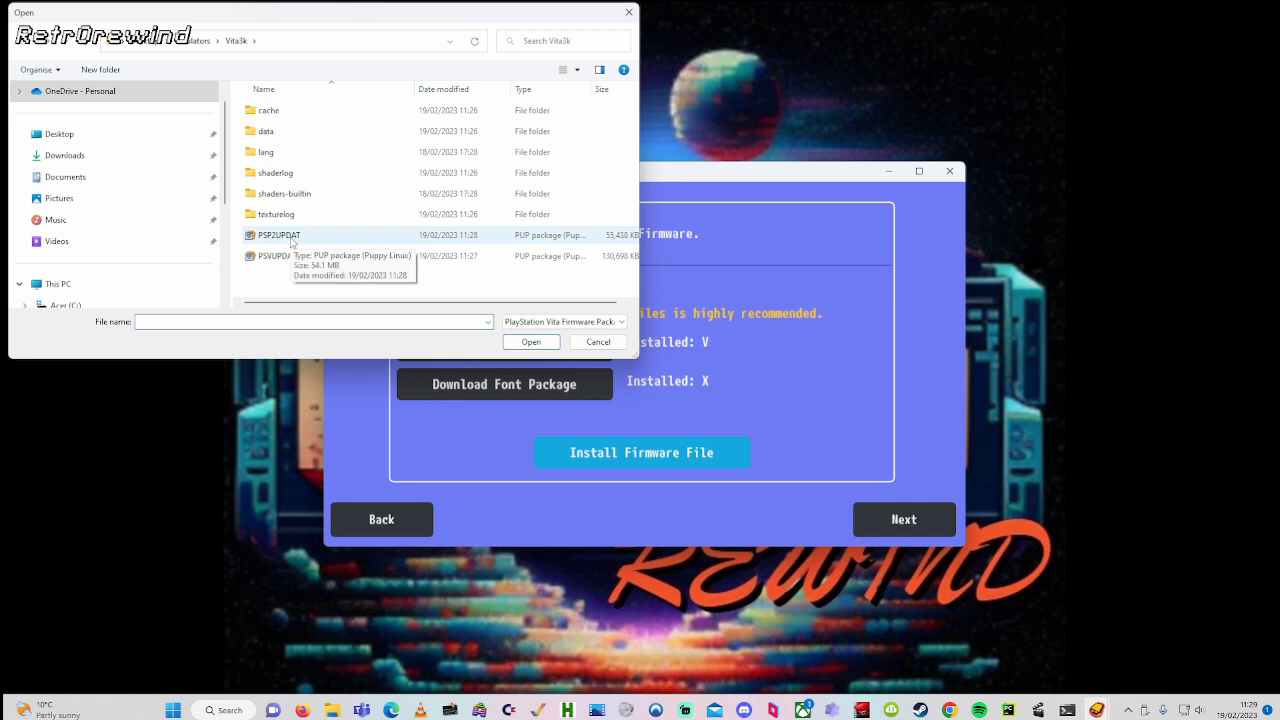
left_click(279, 235)
left_click(533, 341)
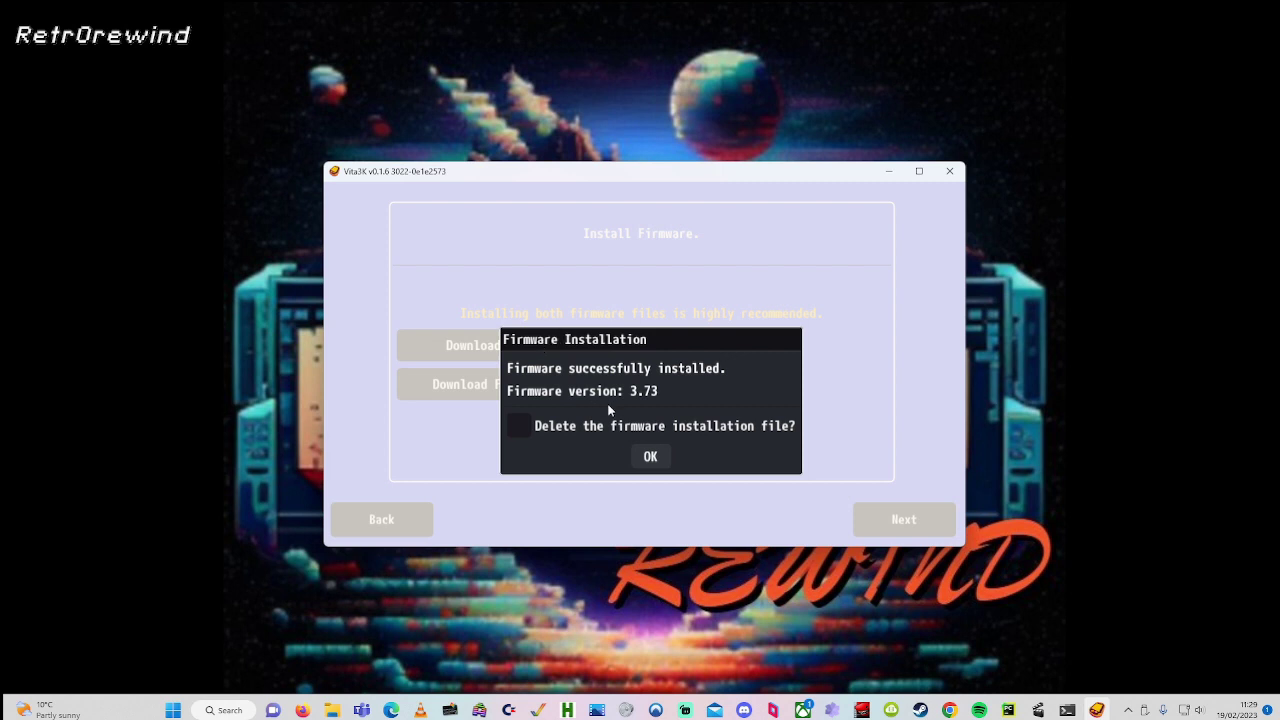
left_click(650, 456)
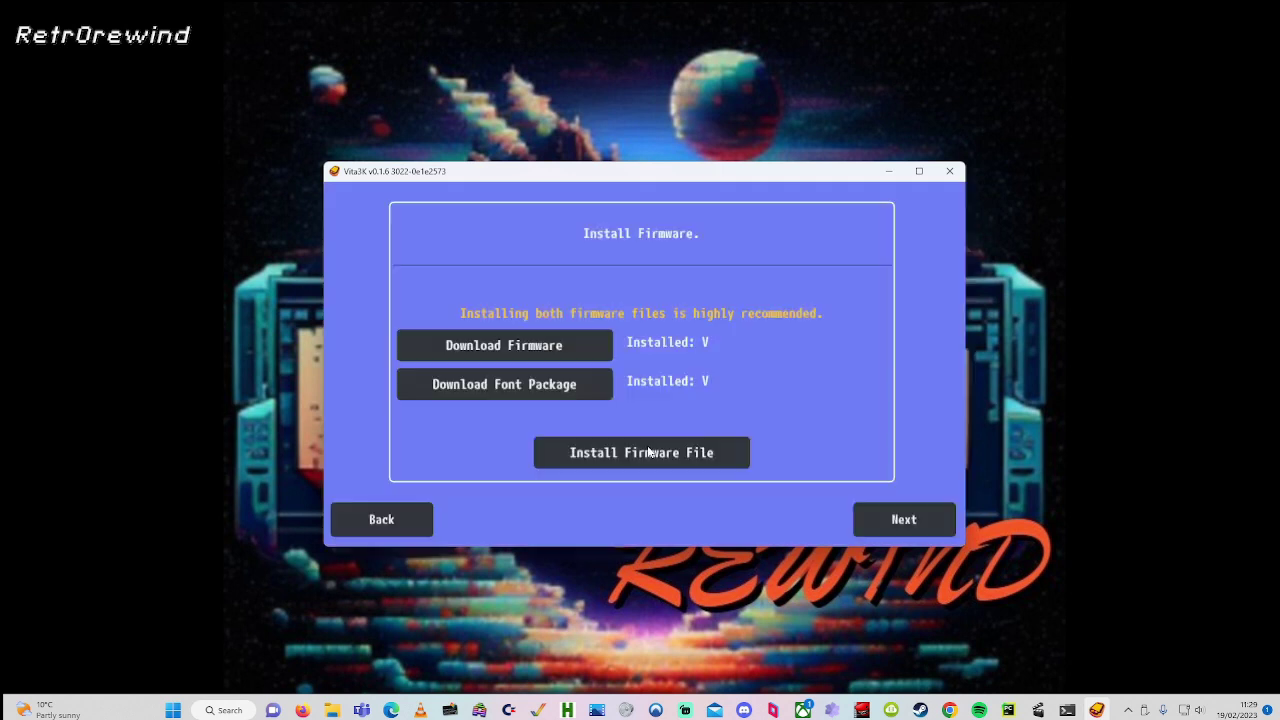
Finish the setup wizard with default interface settings and dismiss the compatibility database notice
left_click(900, 525)
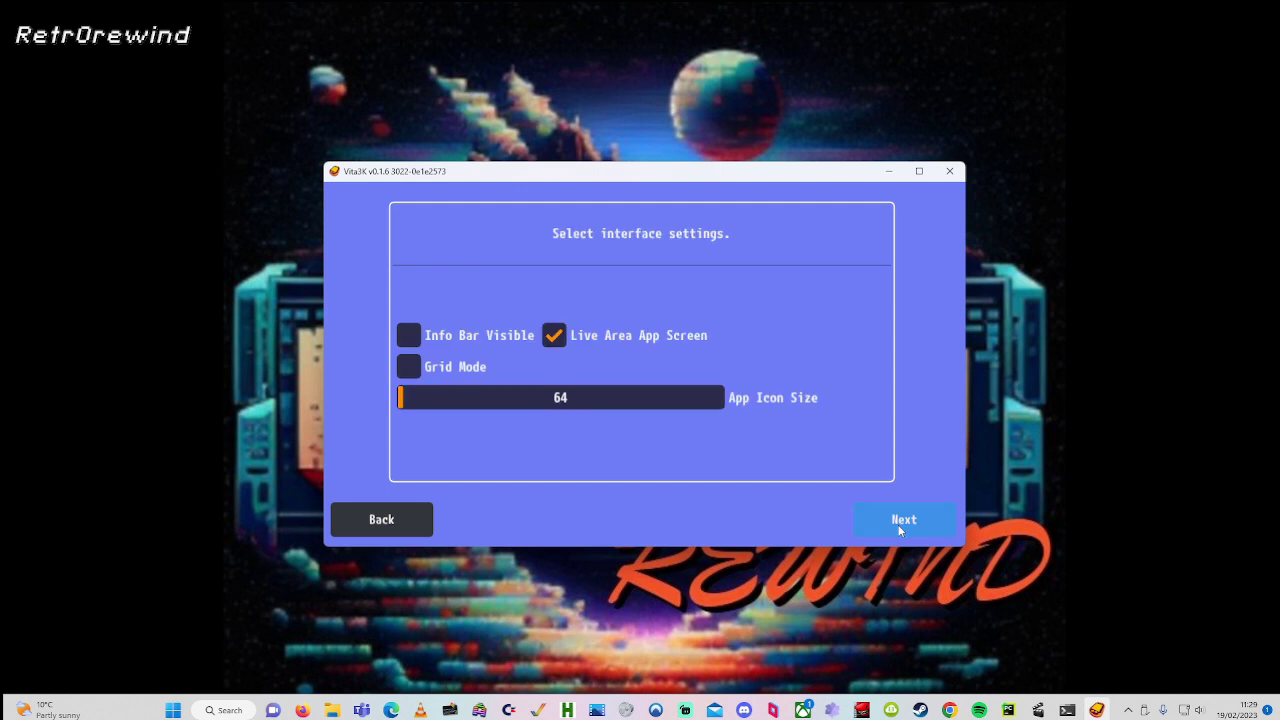
left_click(900, 525)
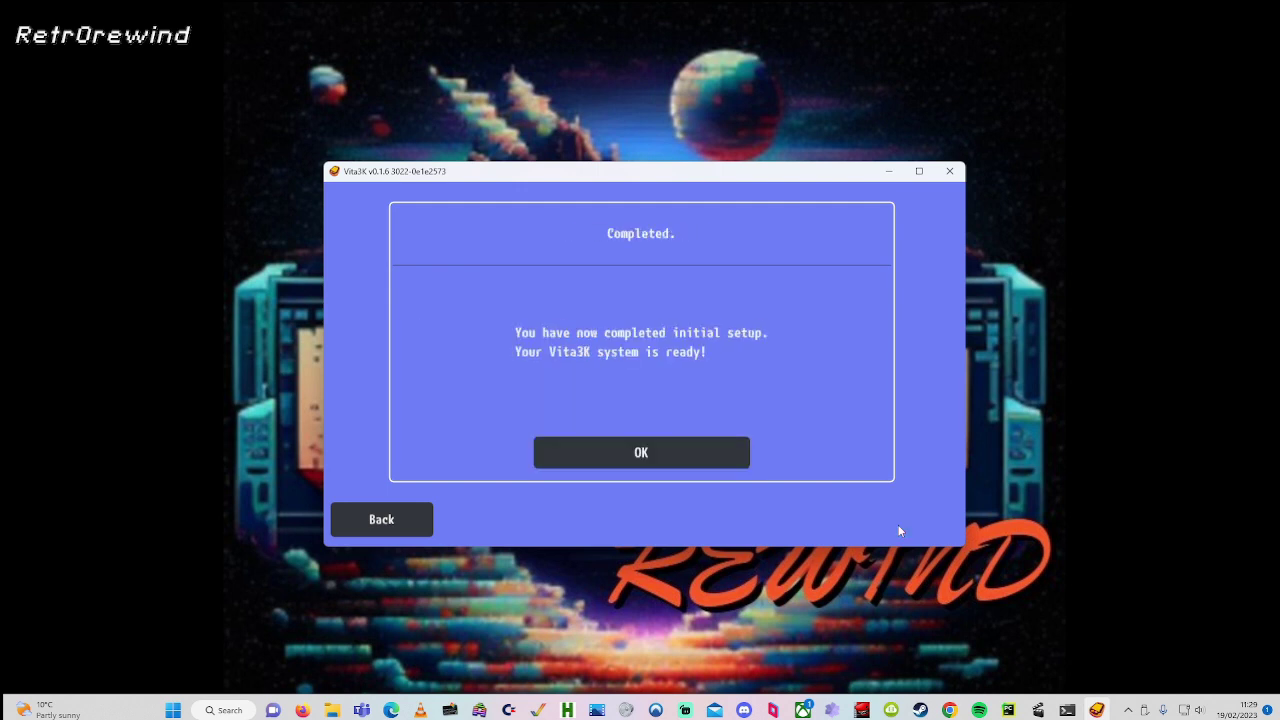
left_click(647, 462)
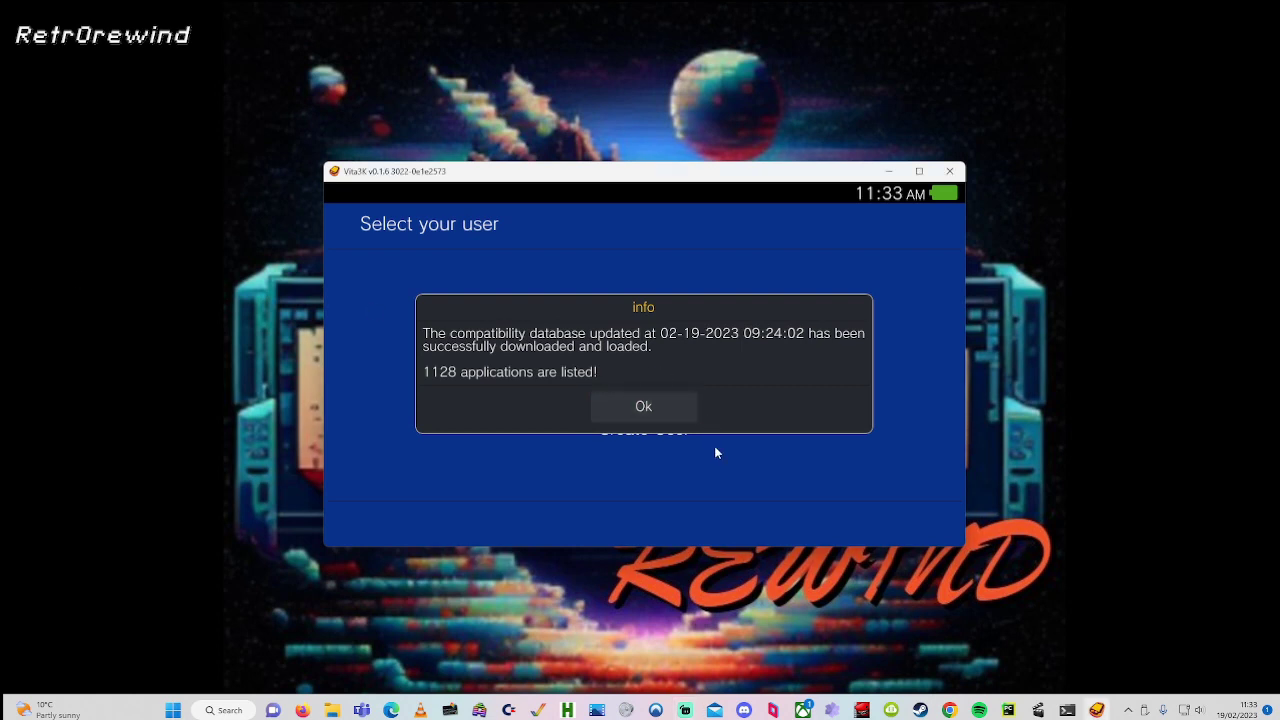
left_click(643, 406)
Create a new user named User1
left_click(643, 403)
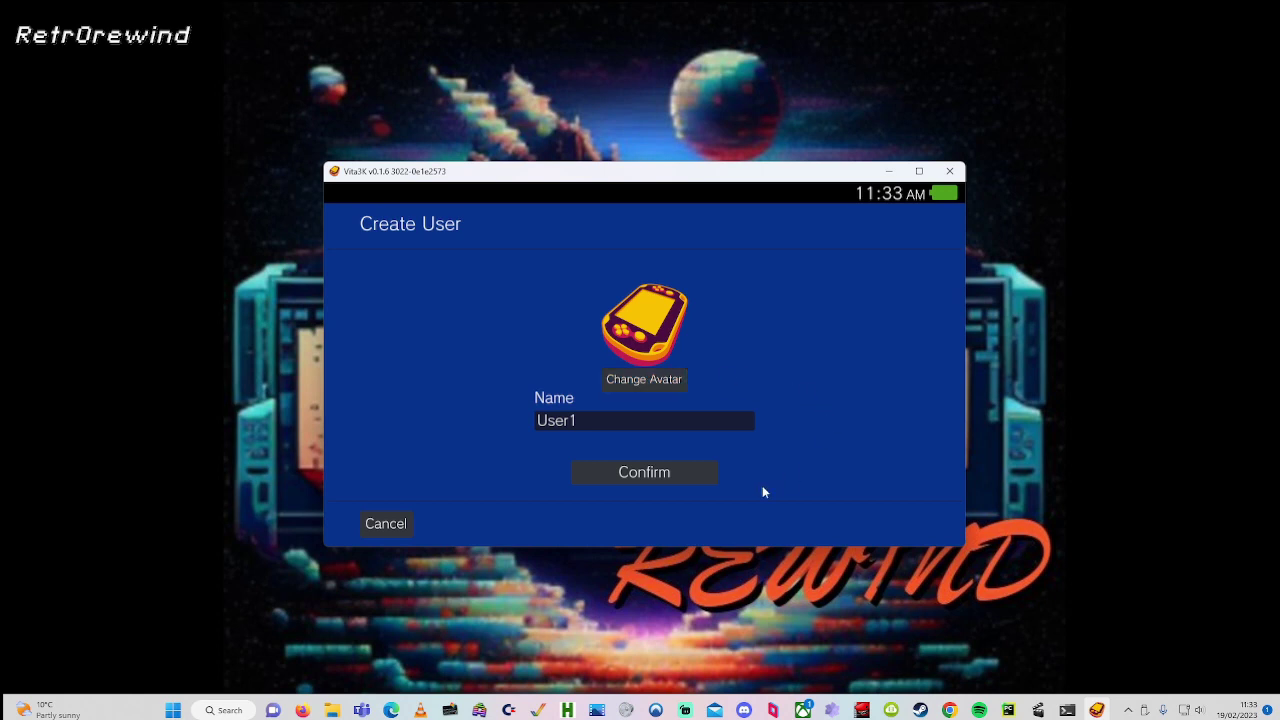
left_click(672, 480)
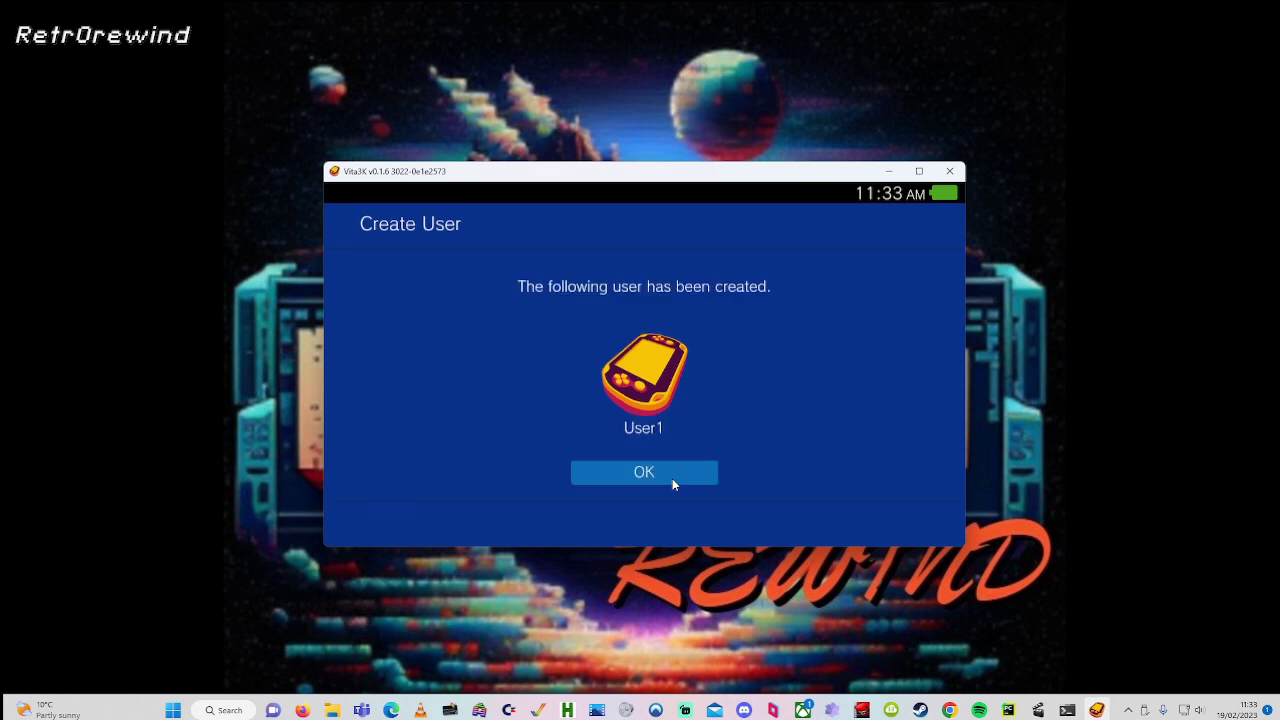
left_click(672, 478)
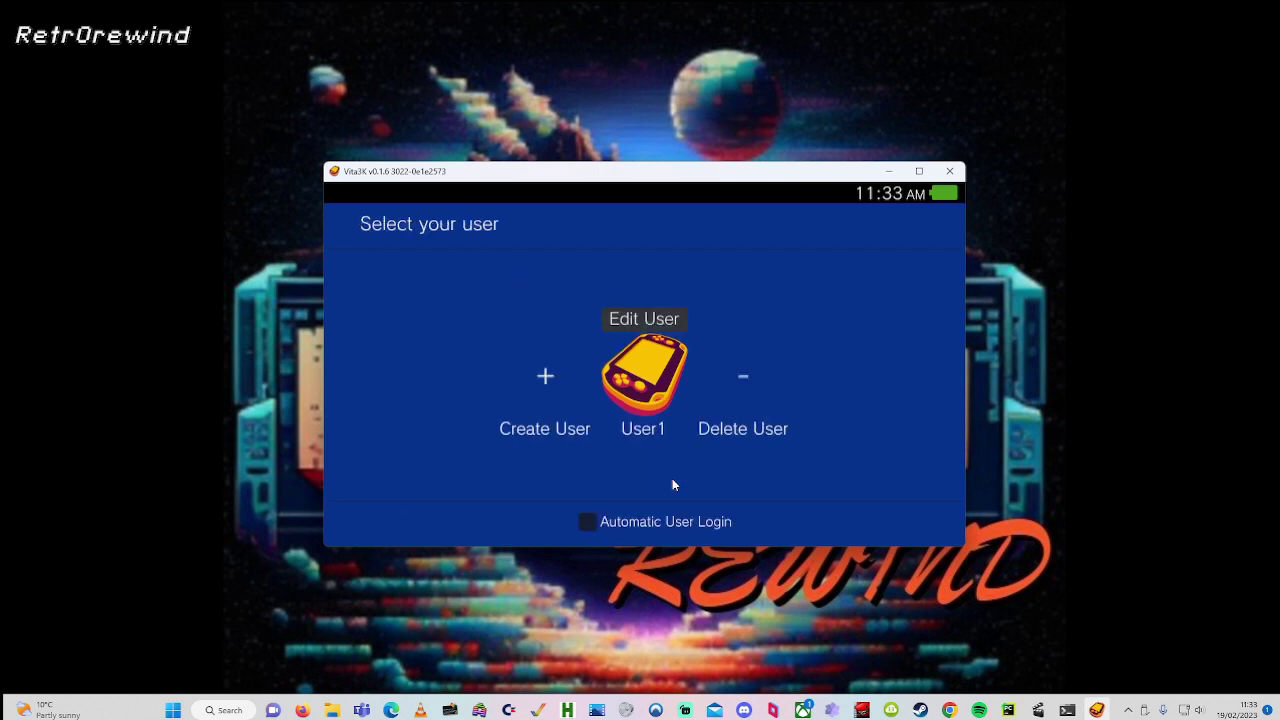
Sign in as User1 from the Select your user screen
left_click(637, 372)
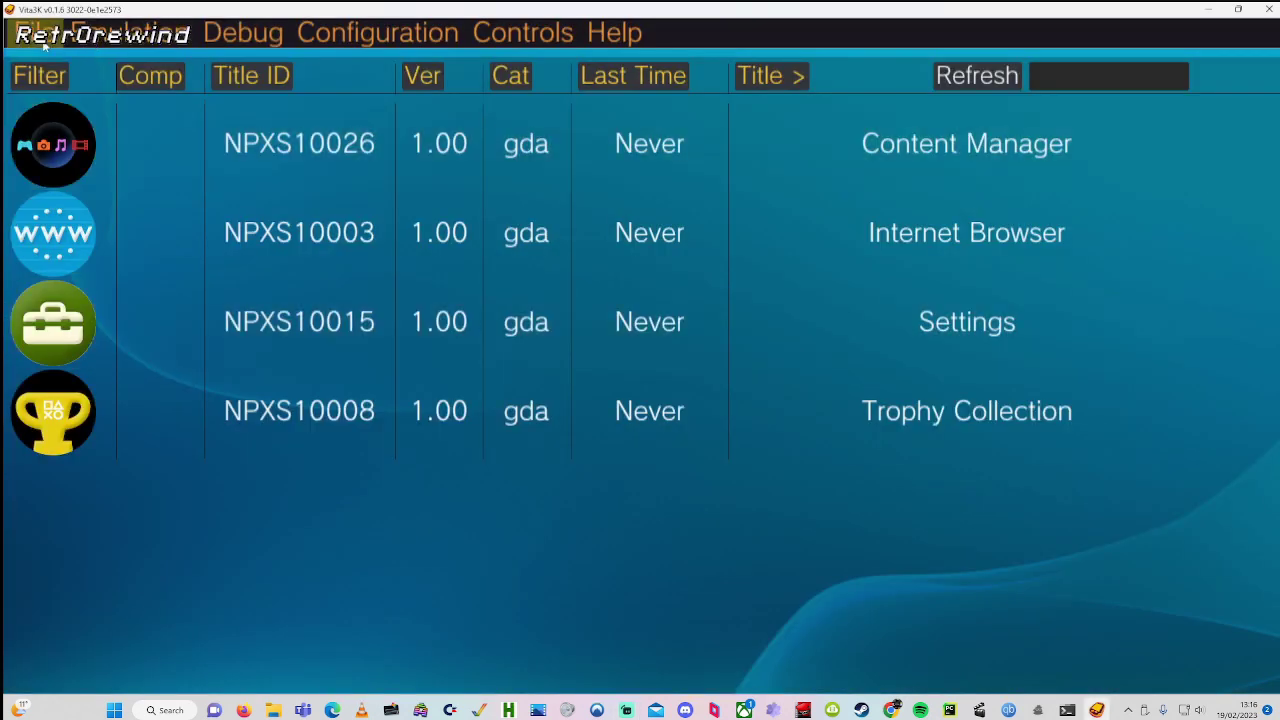
Check the connected controllers under Controls > Controllers
left_click(483, 32)
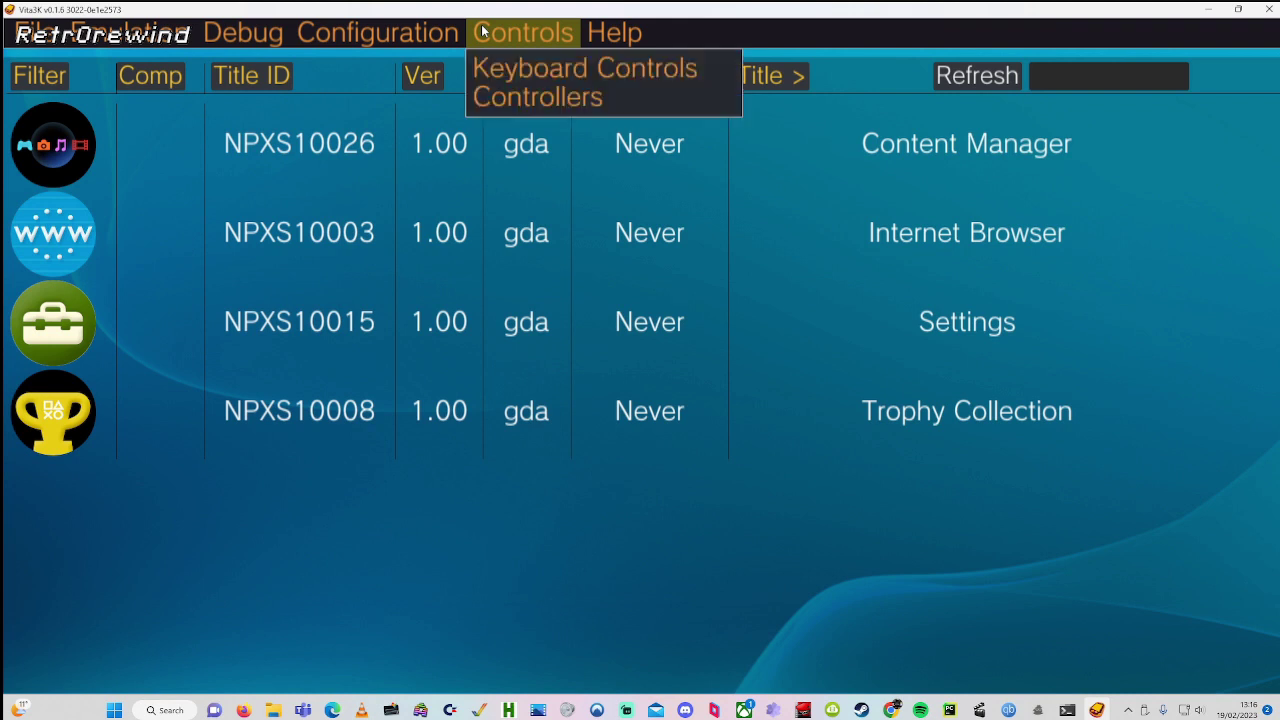
left_click(516, 92)
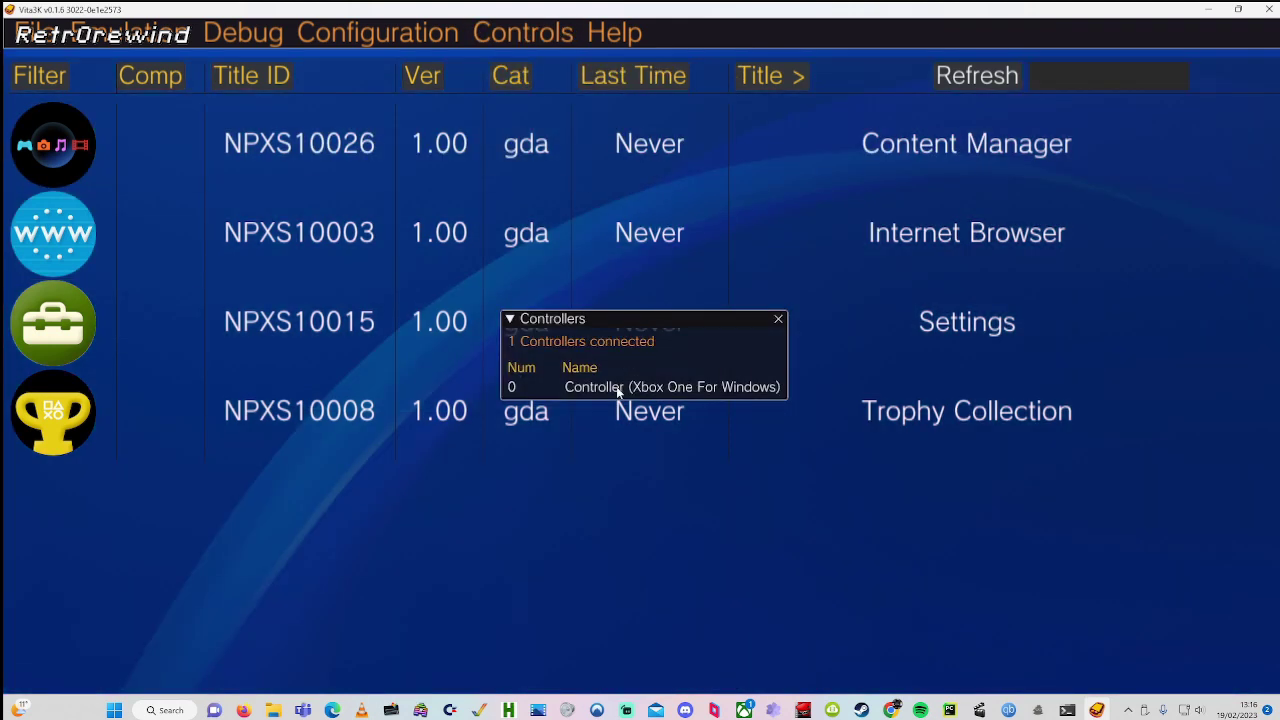
left_click(778, 319)
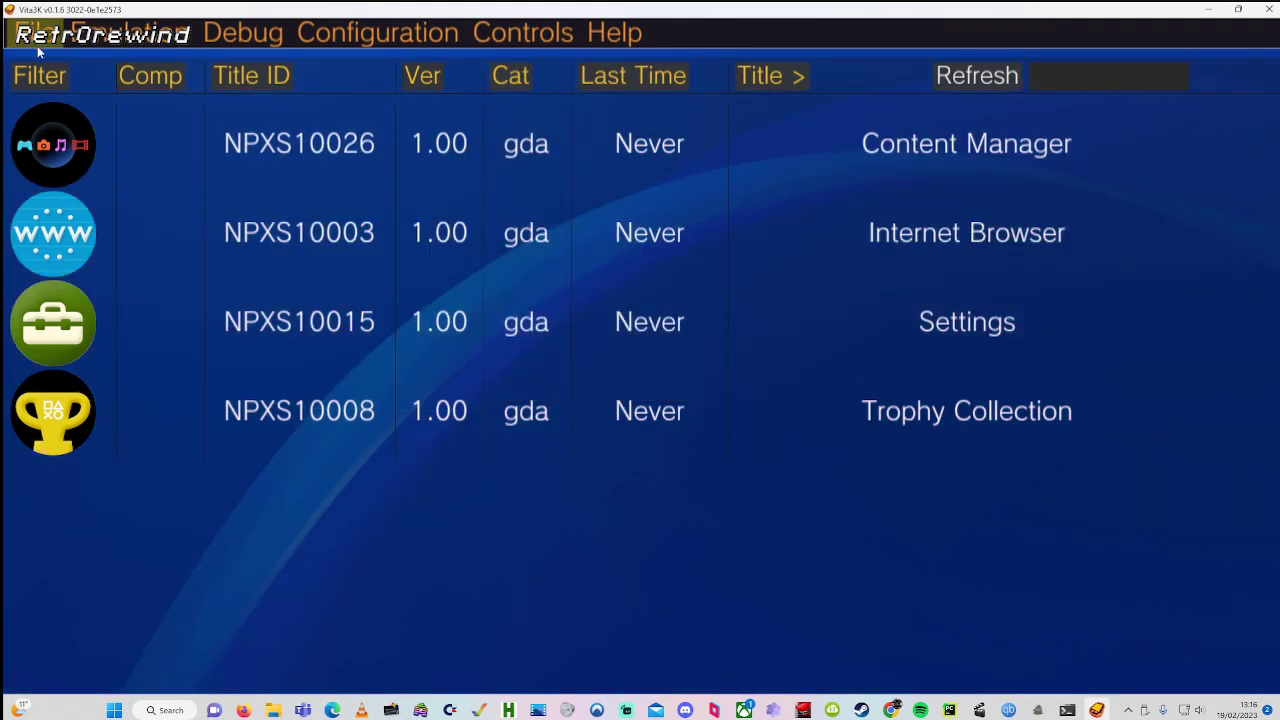
Install Asphalt: Injection from PCSE00007.zip and open its start screen
left_click(38, 38)
left_click(121, 159)
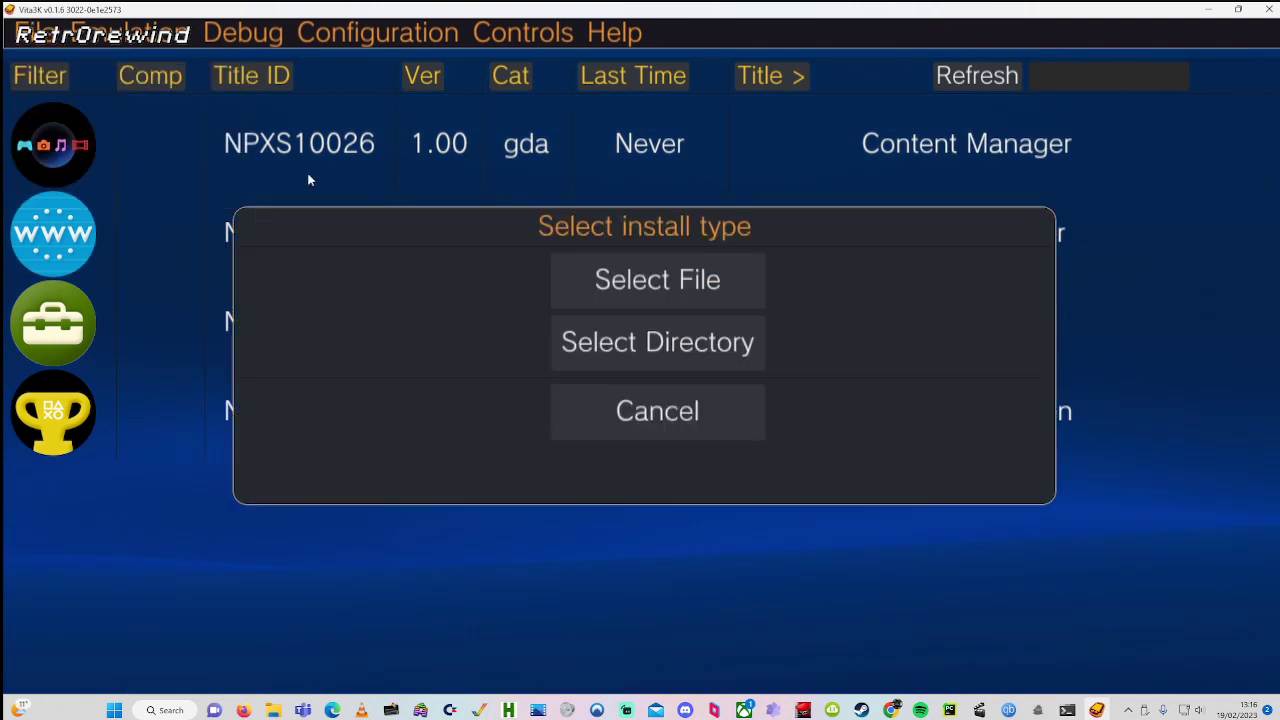
left_click(672, 267)
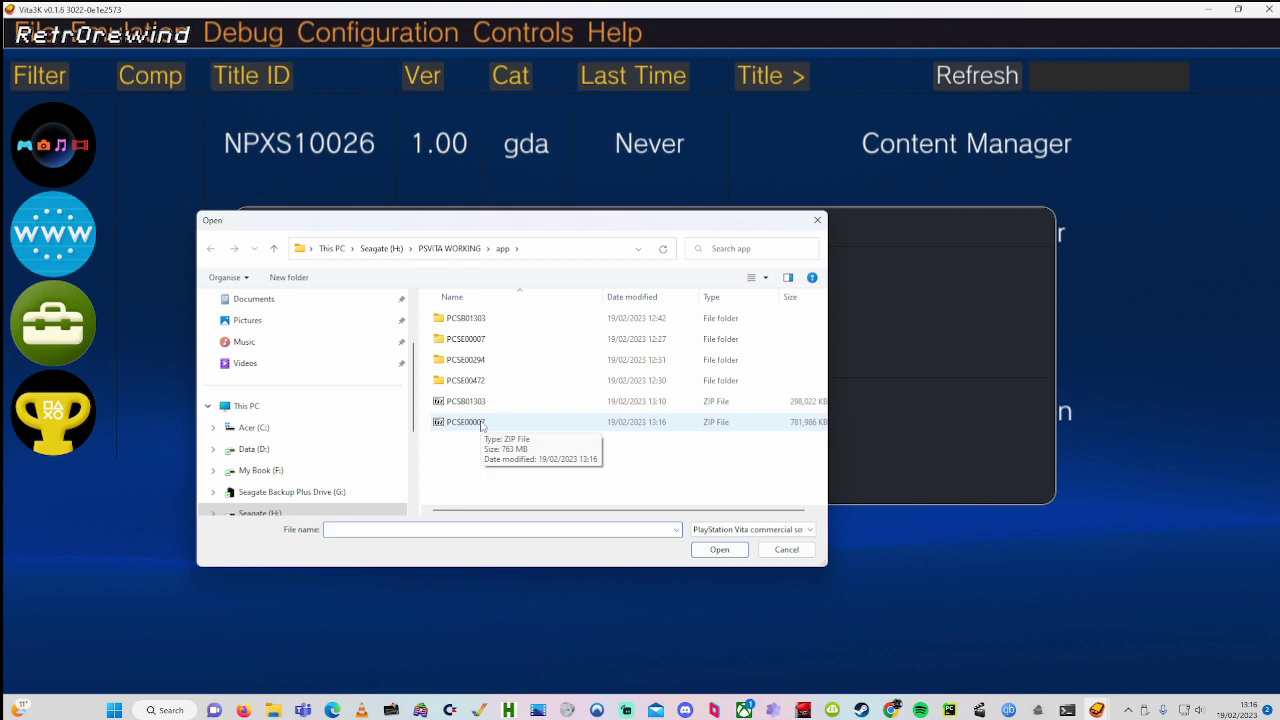
left_click(481, 423)
left_click(720, 550)
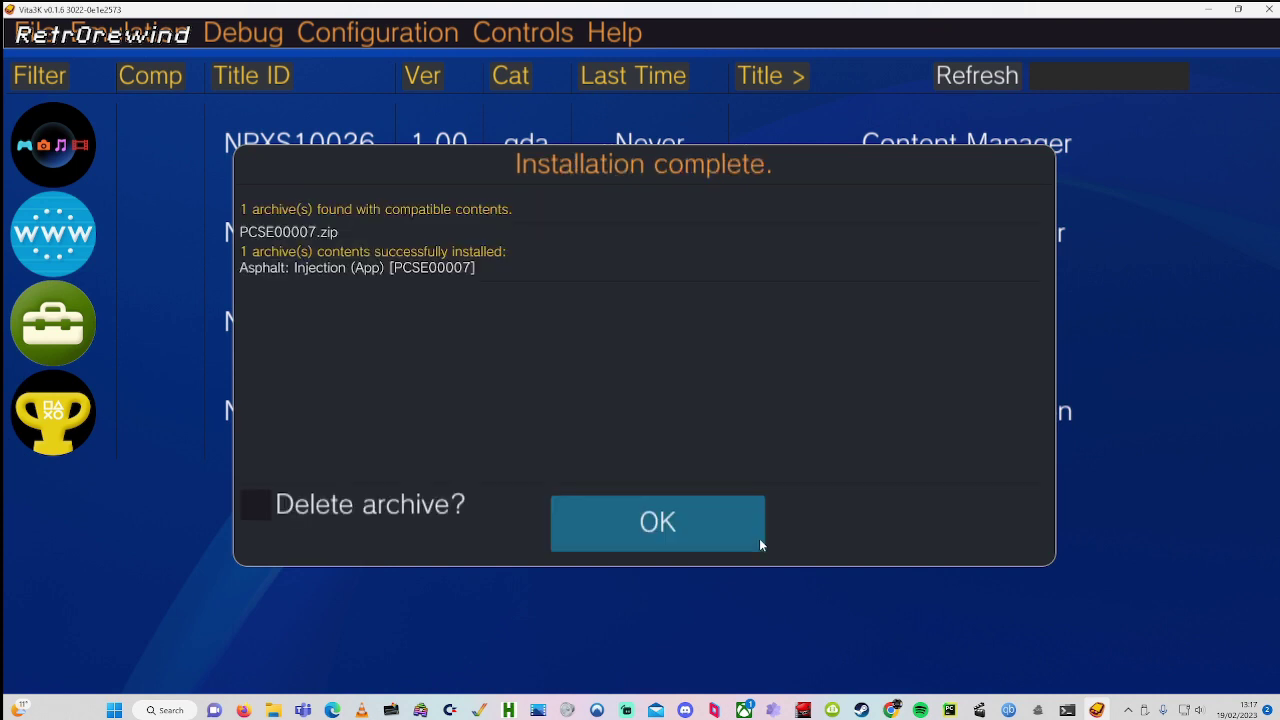
left_click(759, 538)
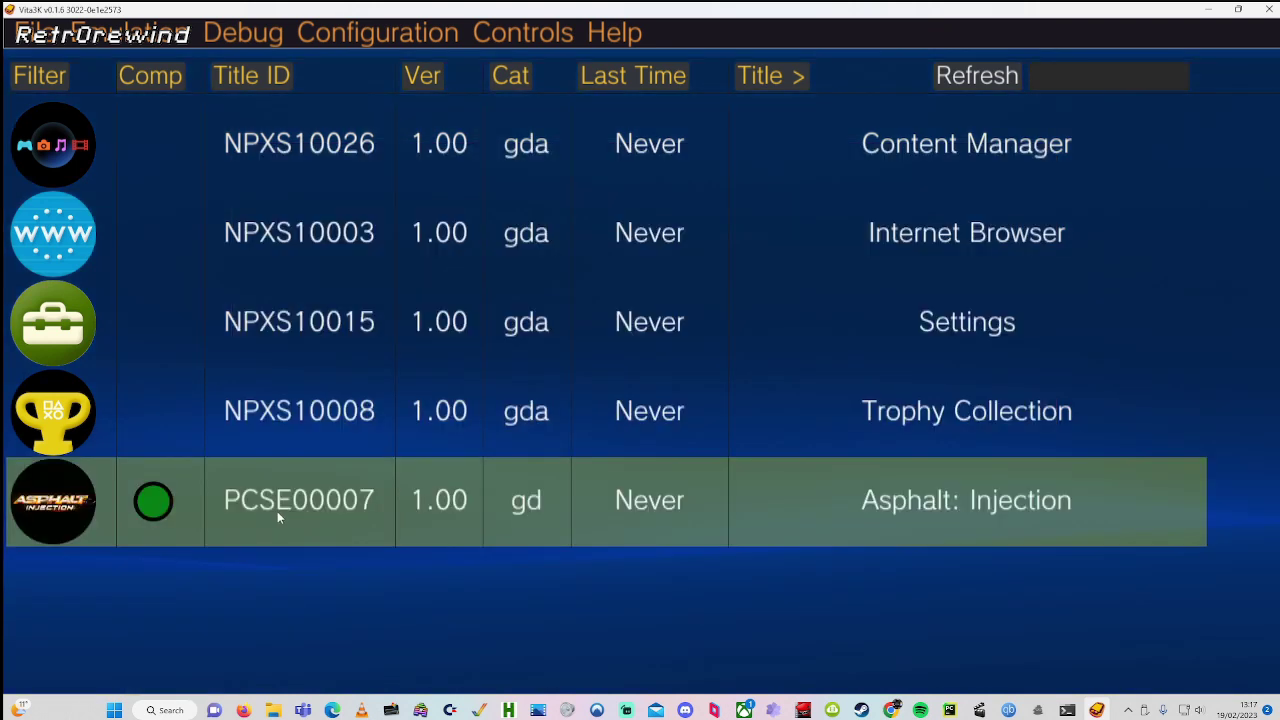
left_click(277, 511)
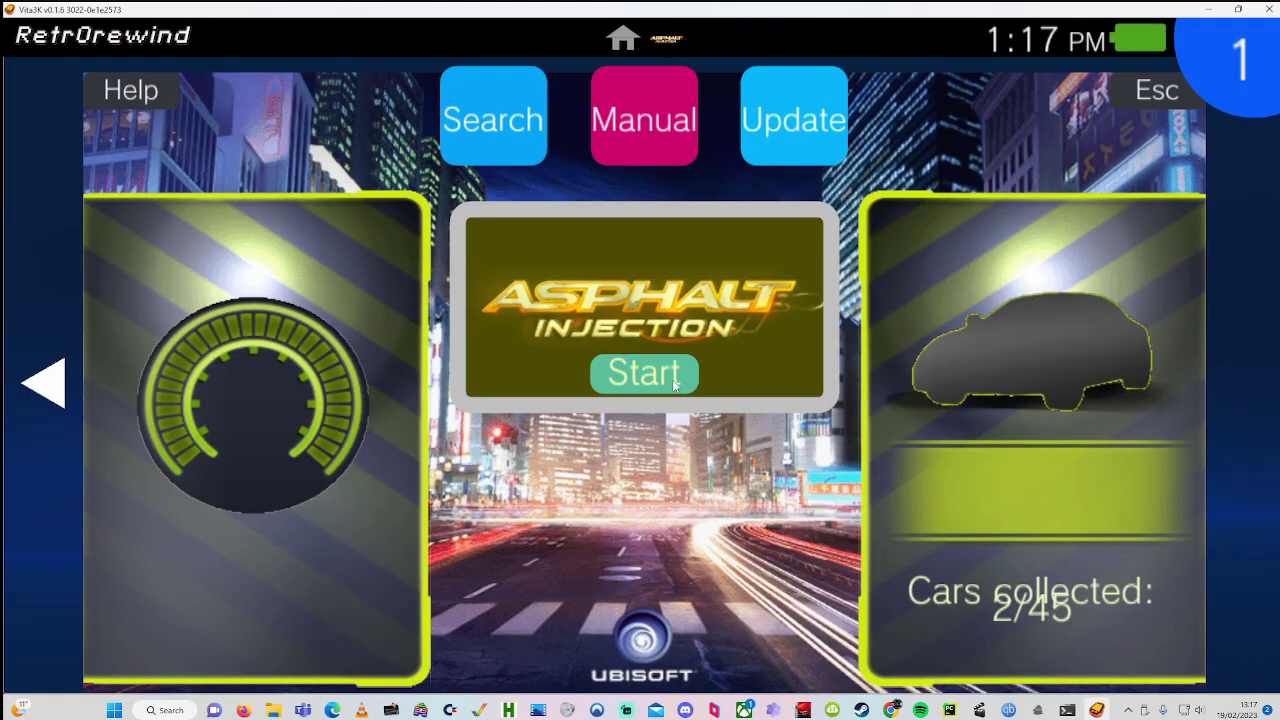
Launch Asphalt: Injection and choose Free Race, Los Angeles, Normal Race
left_click(644, 373)
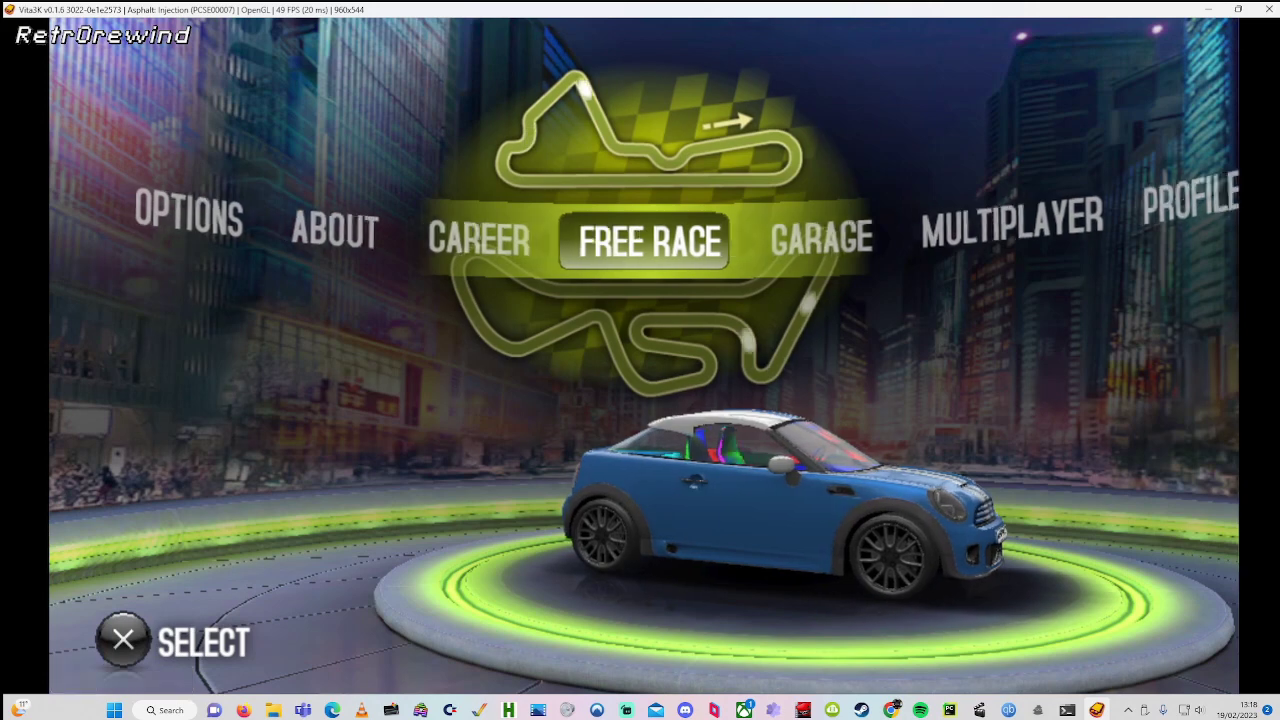
key("Left")
key("Right")
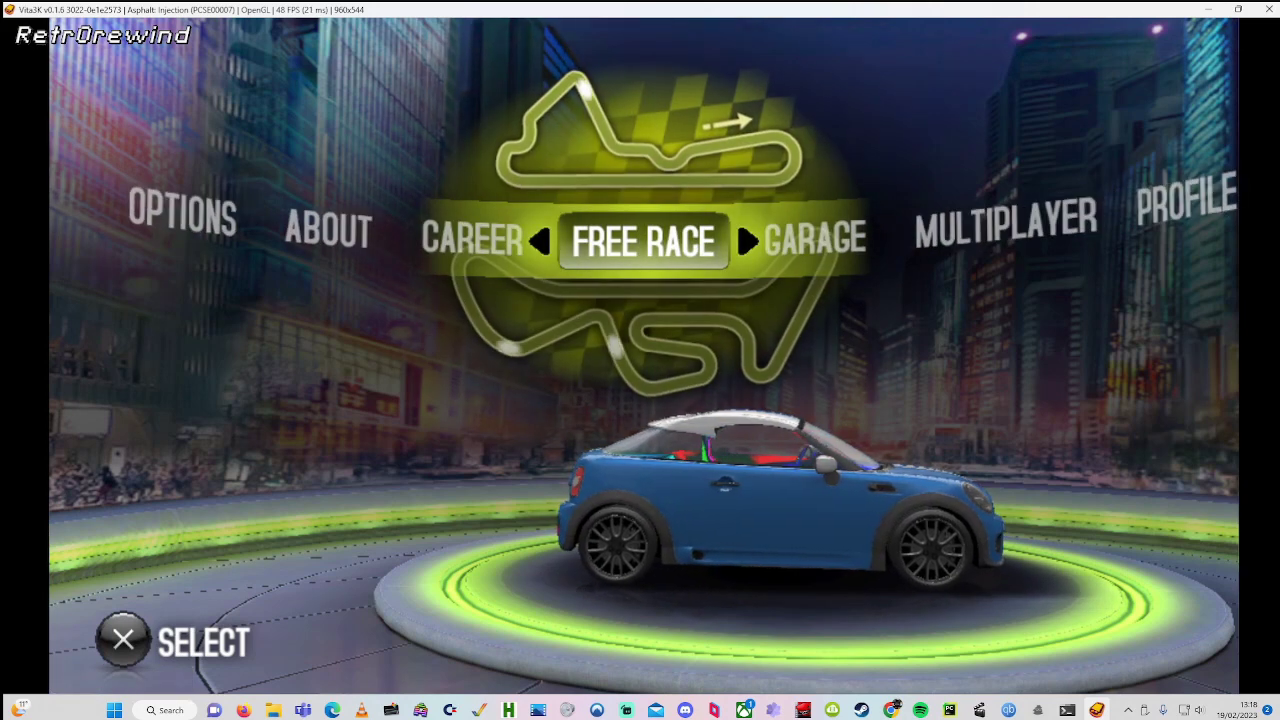
key("x")
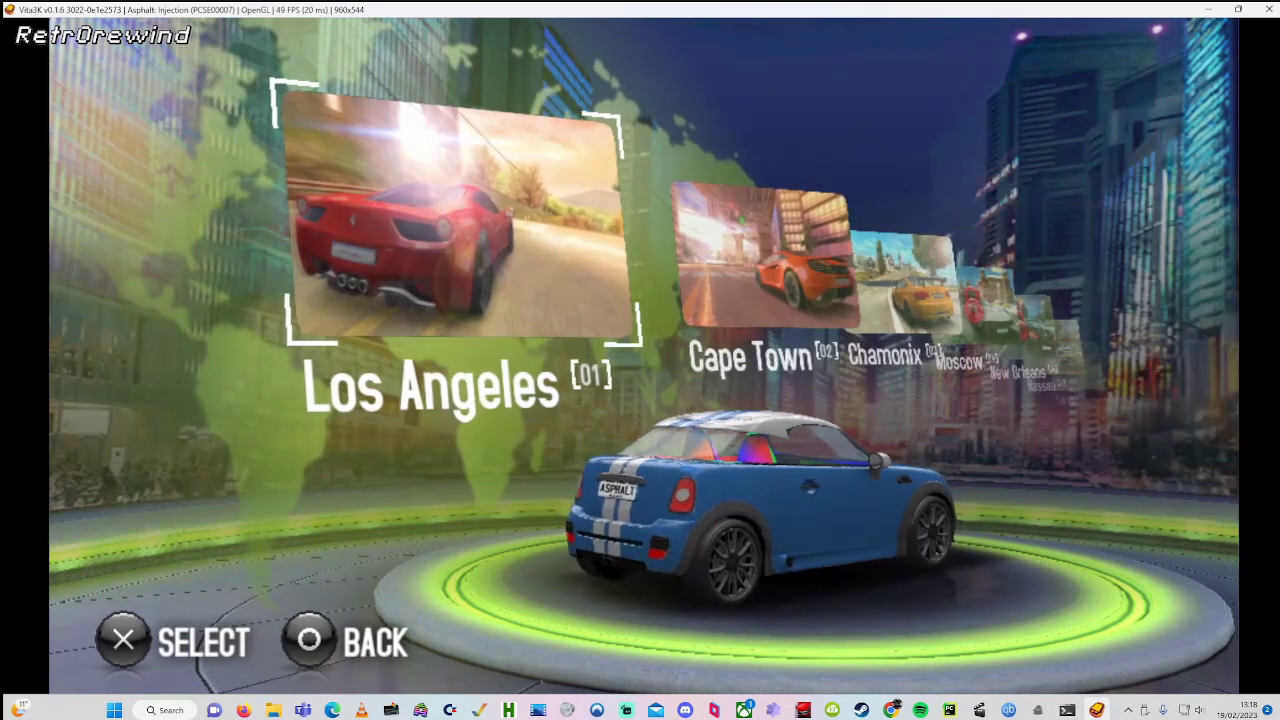
key("x")
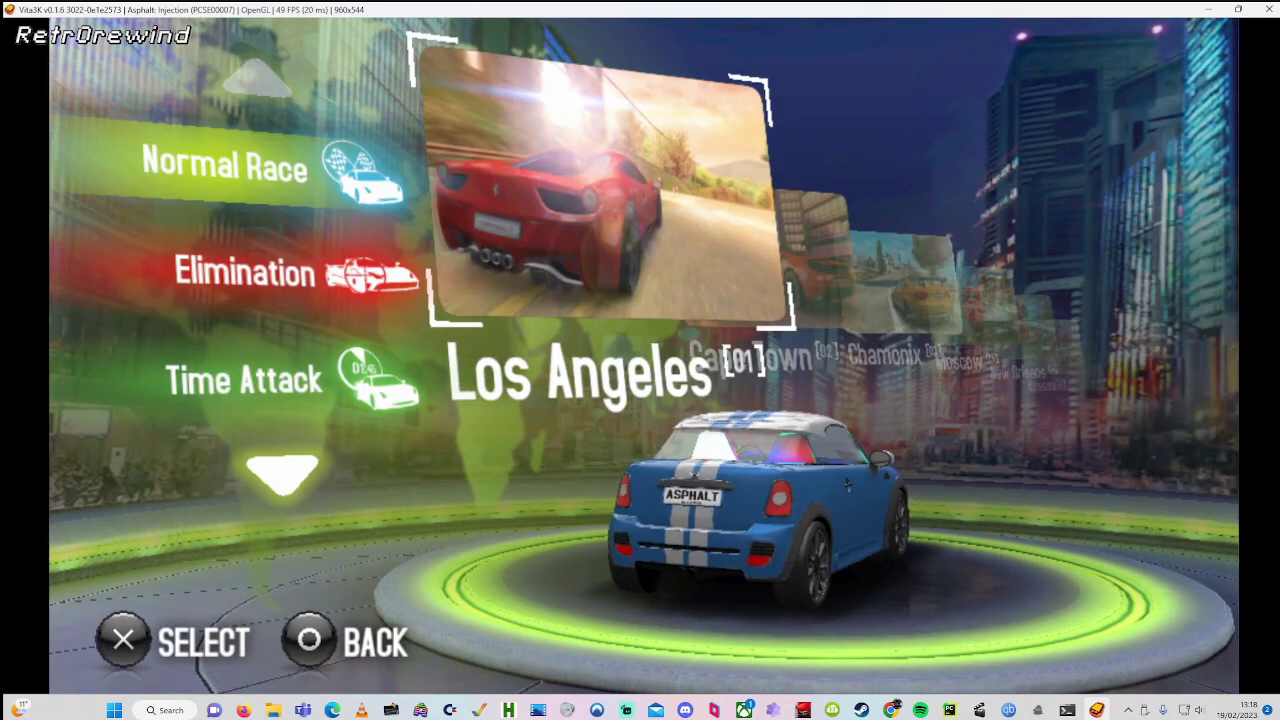
key("x")
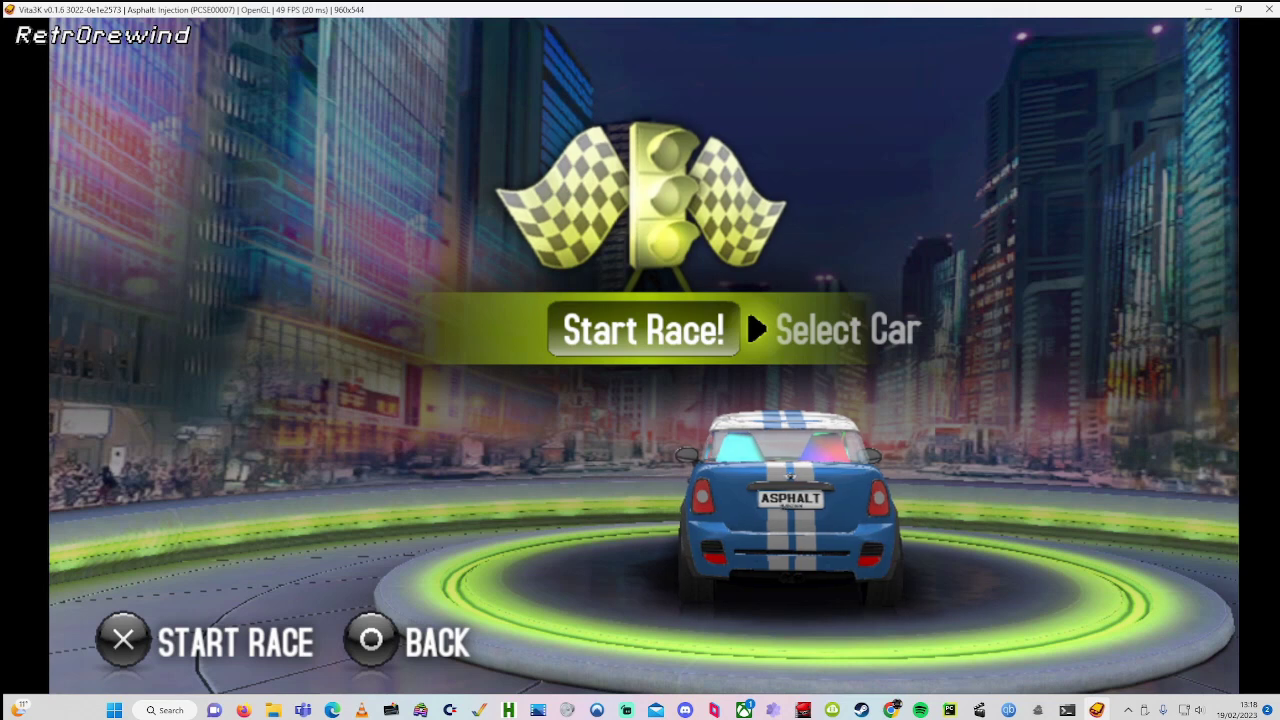
Start the Los Angeles Normal Race from Start Race! and let the briefing load
key("x")
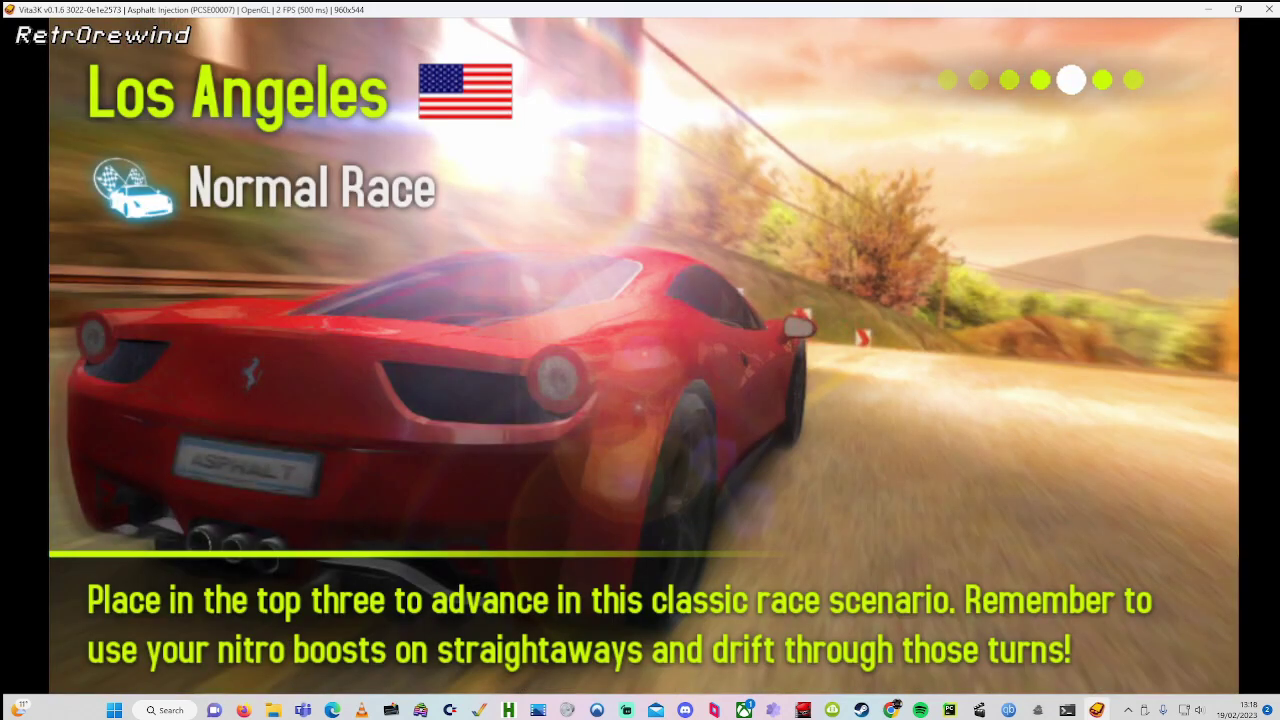